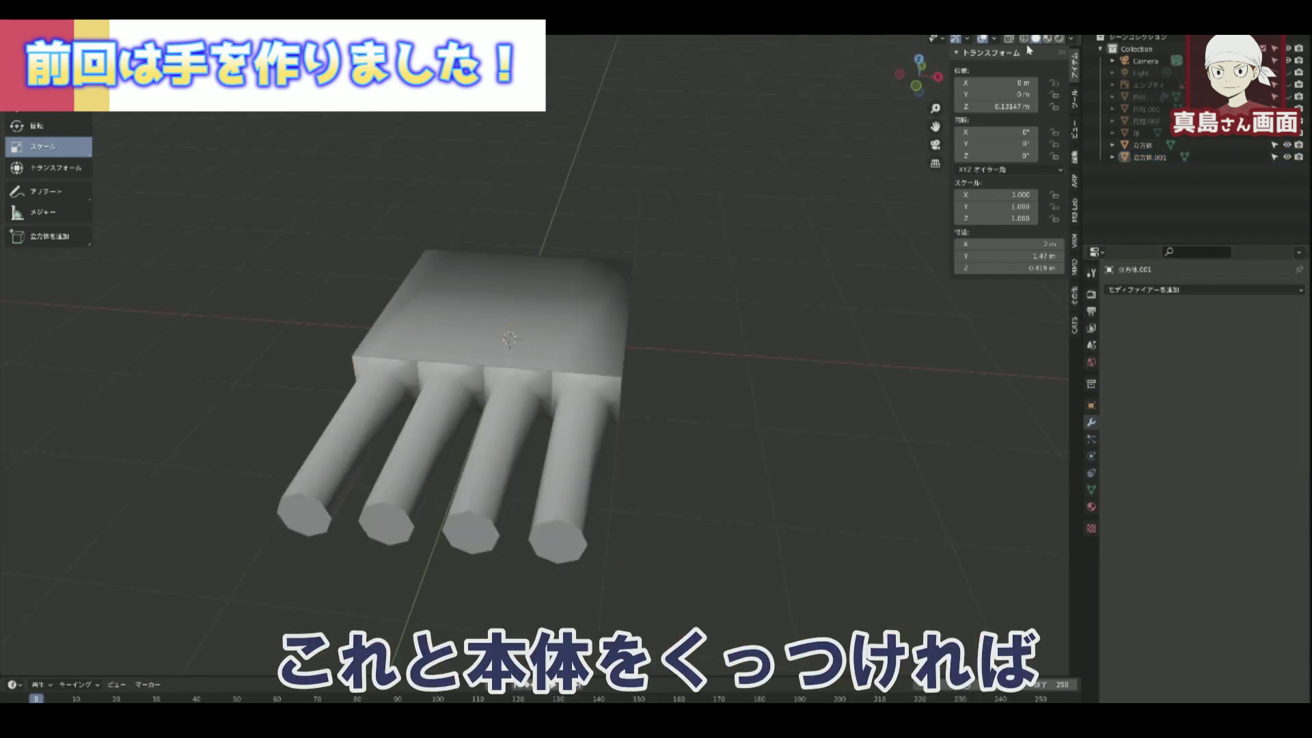
Turn on X-ray and shrink the hand model to fit the end of the arm
left_click(1025, 40)
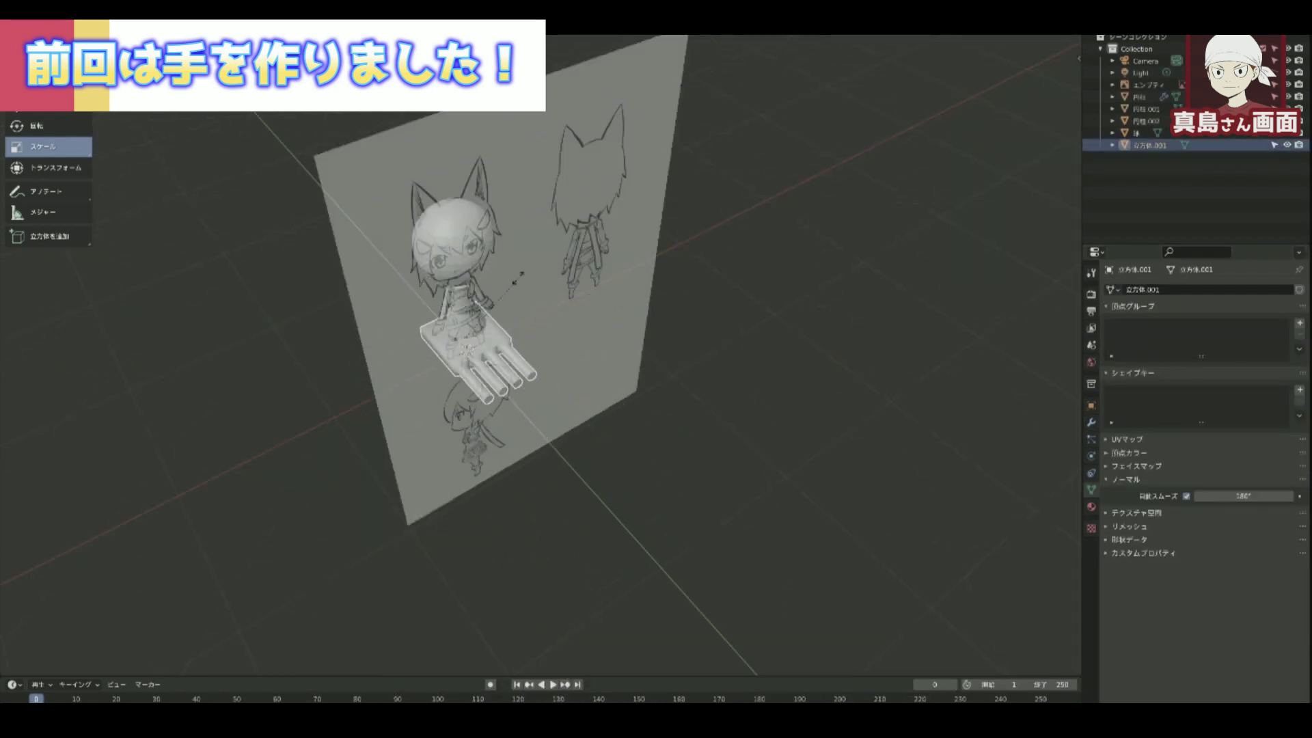
left_click(492, 334)
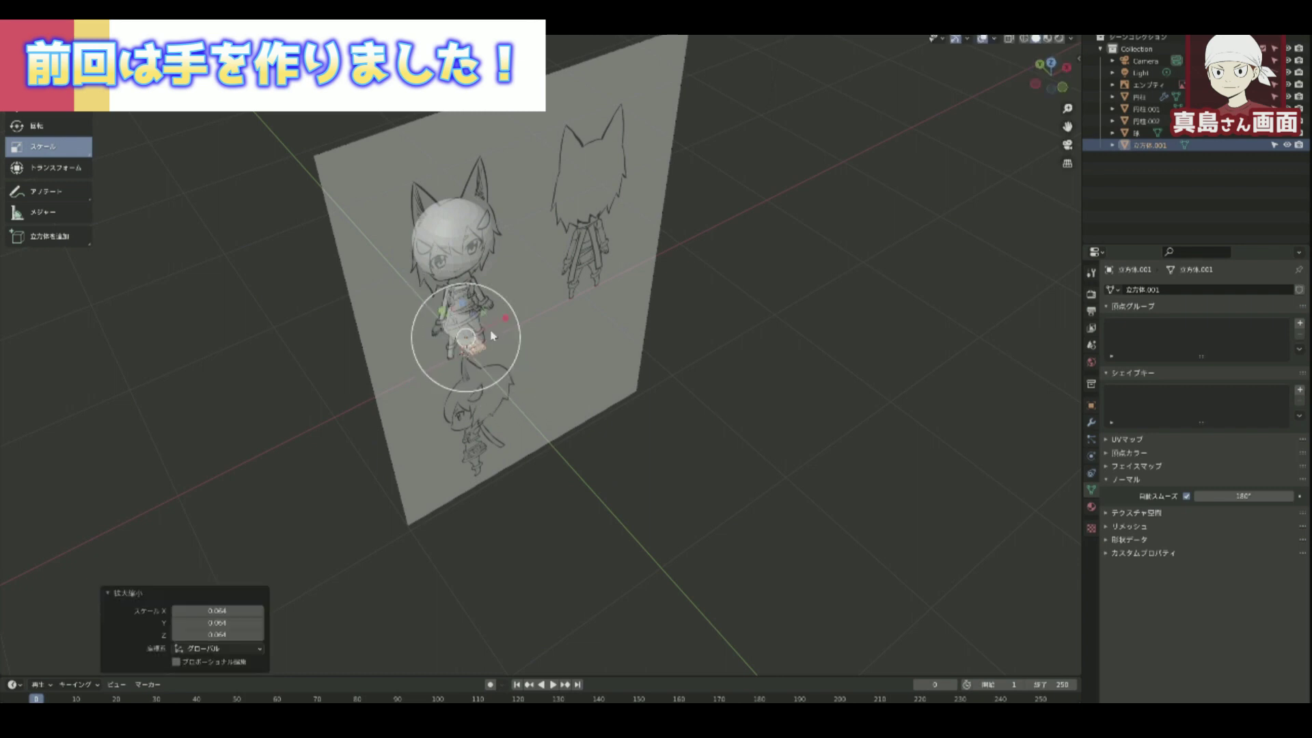
scroll(492, 334, "up", 3)
scroll(492, 341, "up", 3)
scroll(424, 382, "up", 3)
scroll(361, 305, "up", 3)
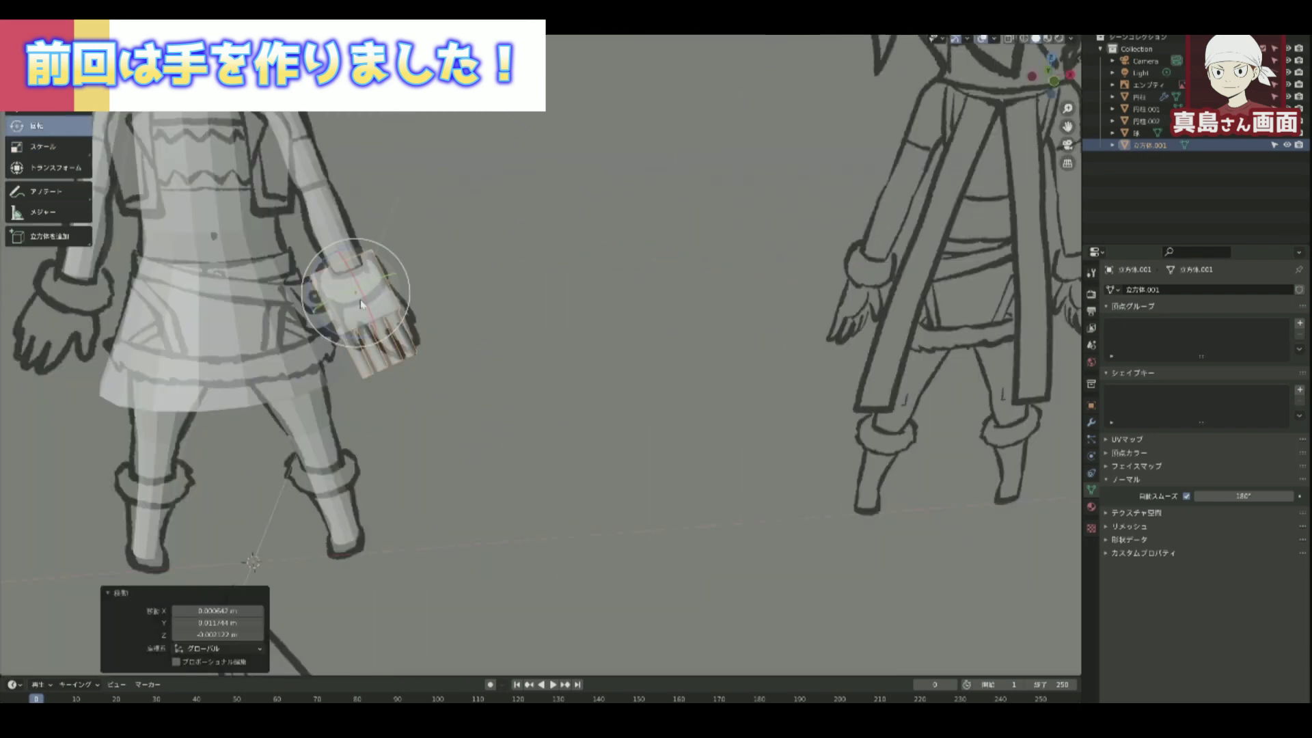
middle_click_drag(495, 312, 461, 309)
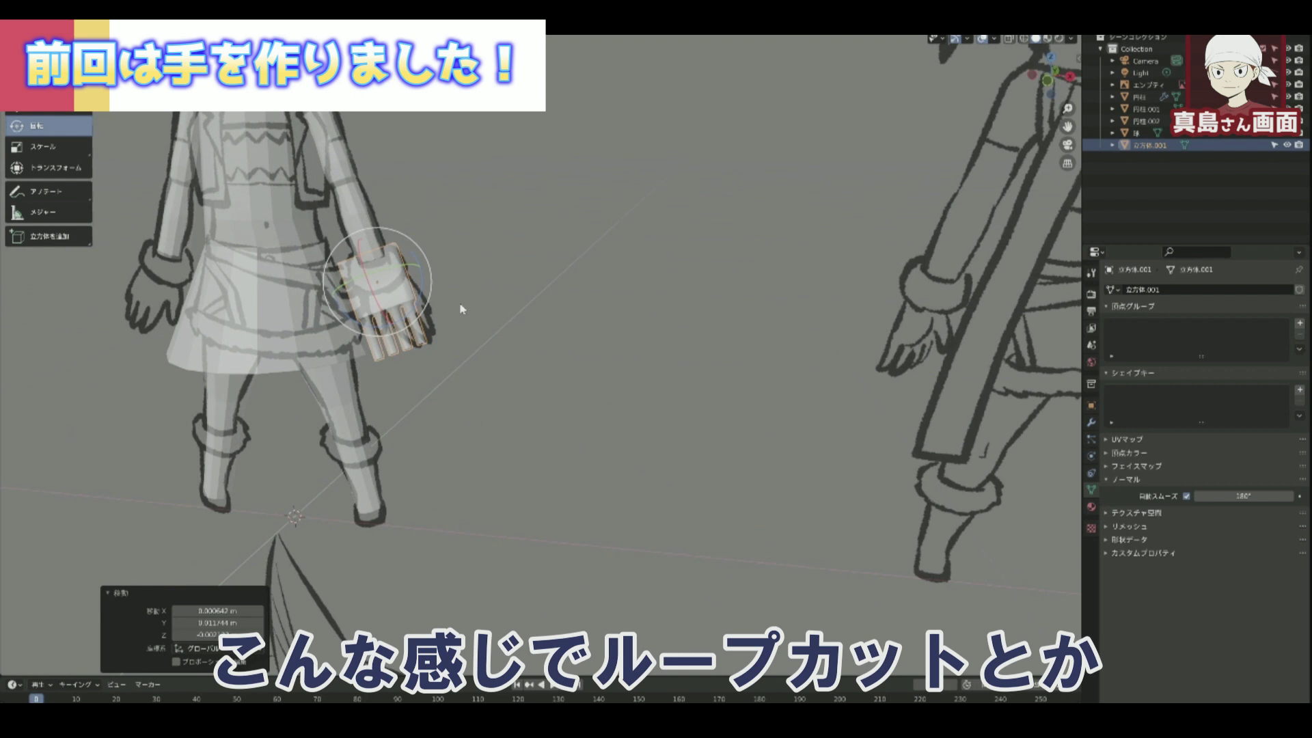
Hide the reference image Empty and view the model from the front
left_click(509, 296)
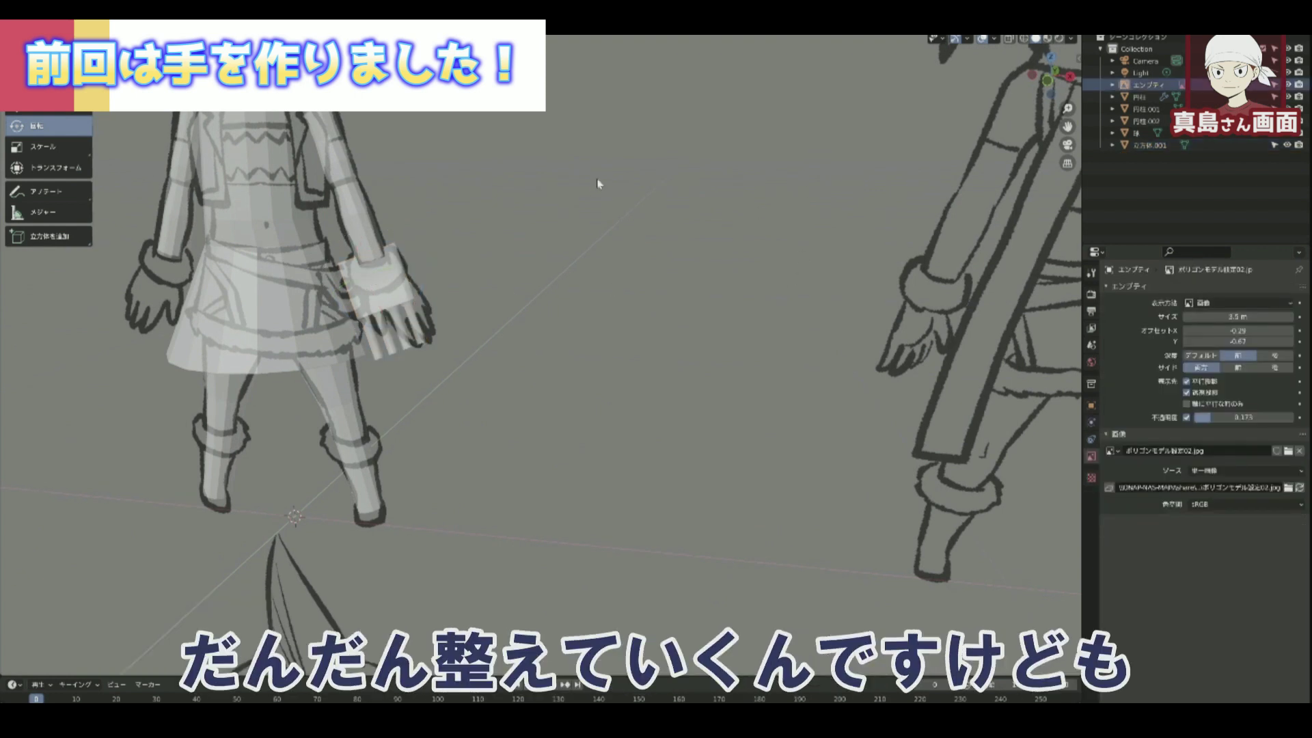
middle_click_drag(599, 180, 615, 171)
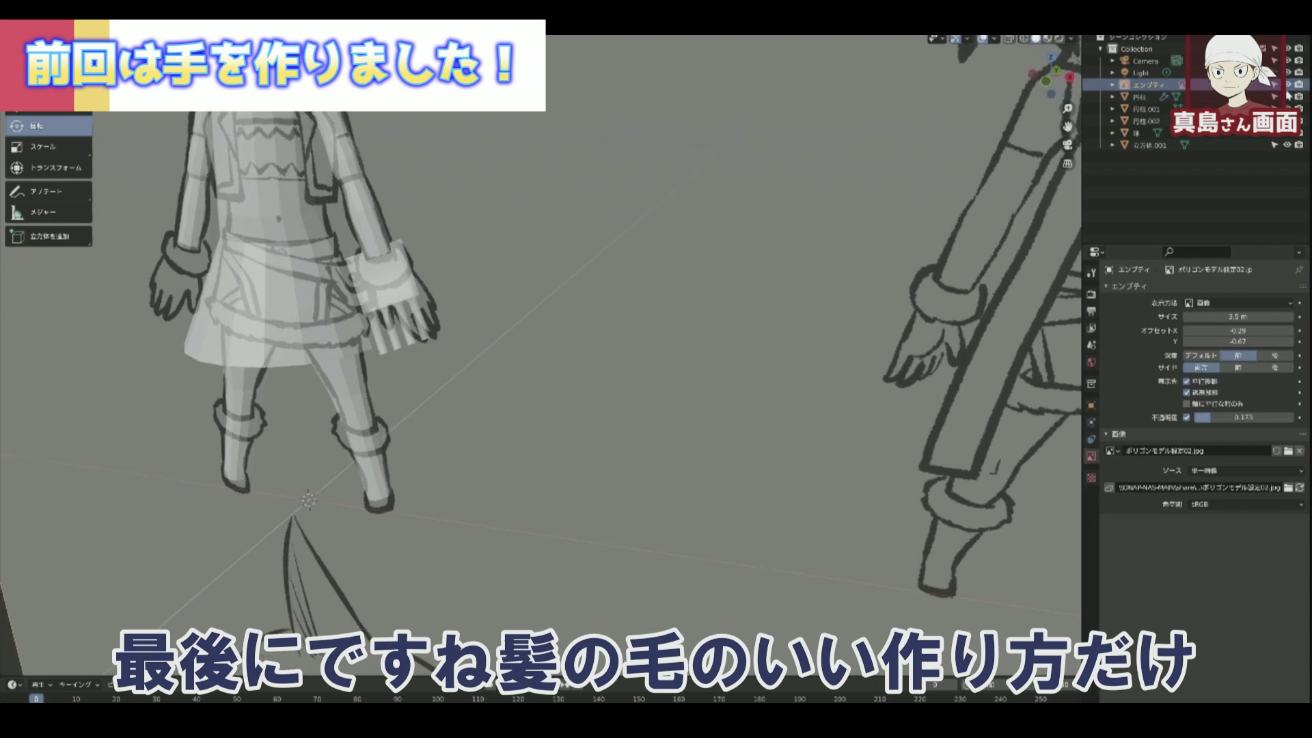
key("h")
mouse_move(750, 231)
middle_mouse_down()
mouse_move(703, 278)
mouse_move(608, 193)
mouse_move(767, 217)
middle_mouse_up()
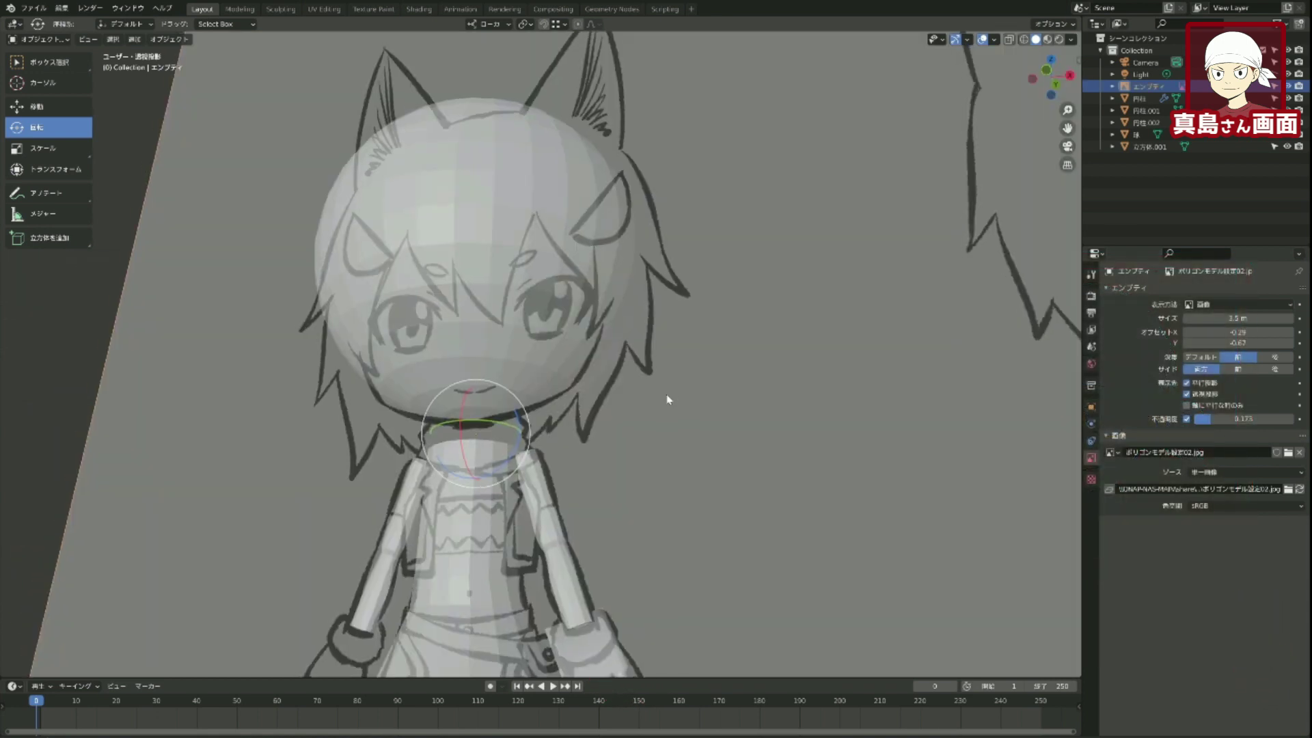
Hide the character's Collection in the Outliner, leaving only the empty grid
middle_click_drag(668, 400, 694, 445)
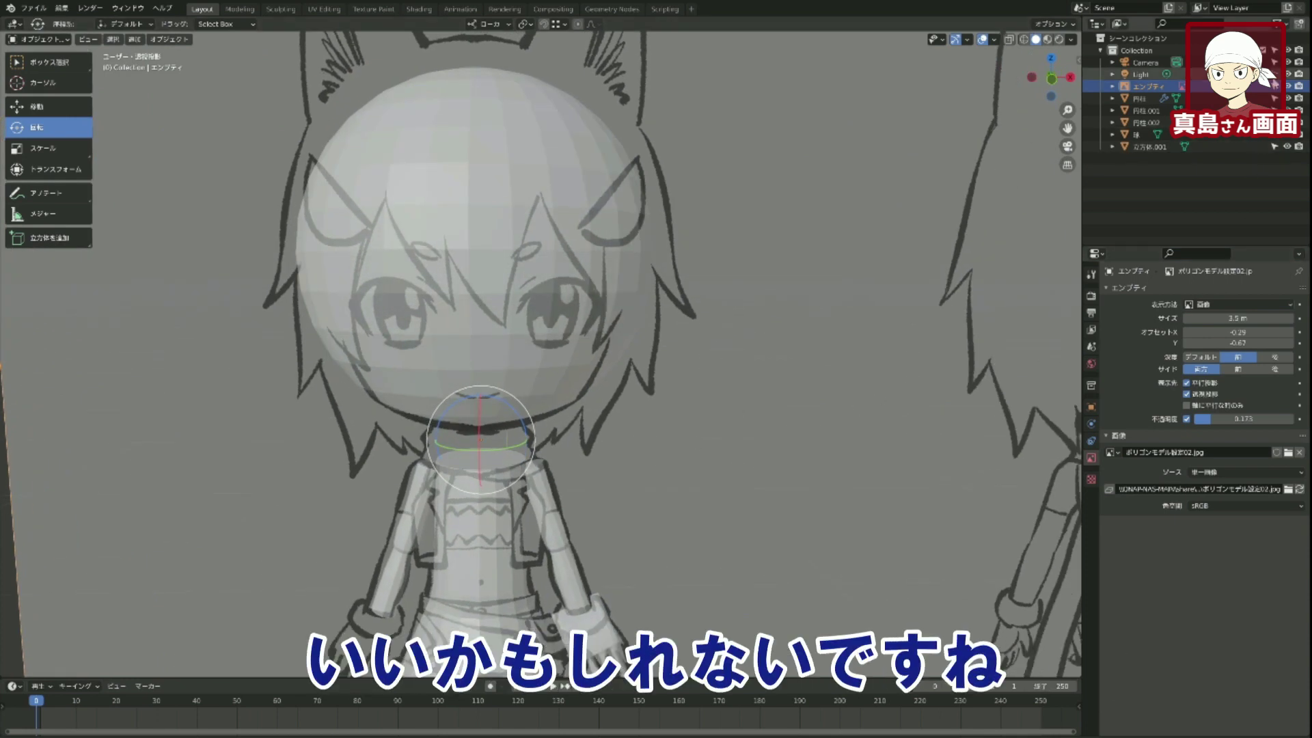
left_click(1287, 50)
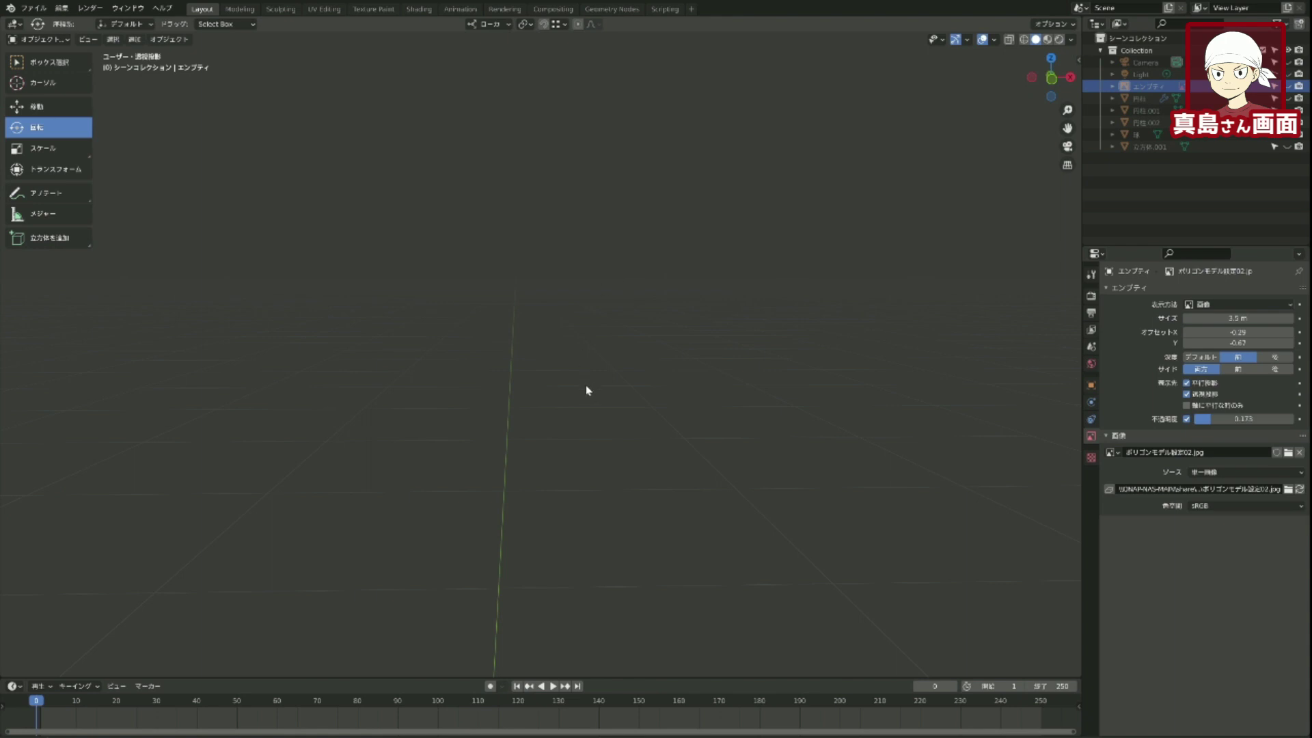
scroll(588, 386, "down", 2)
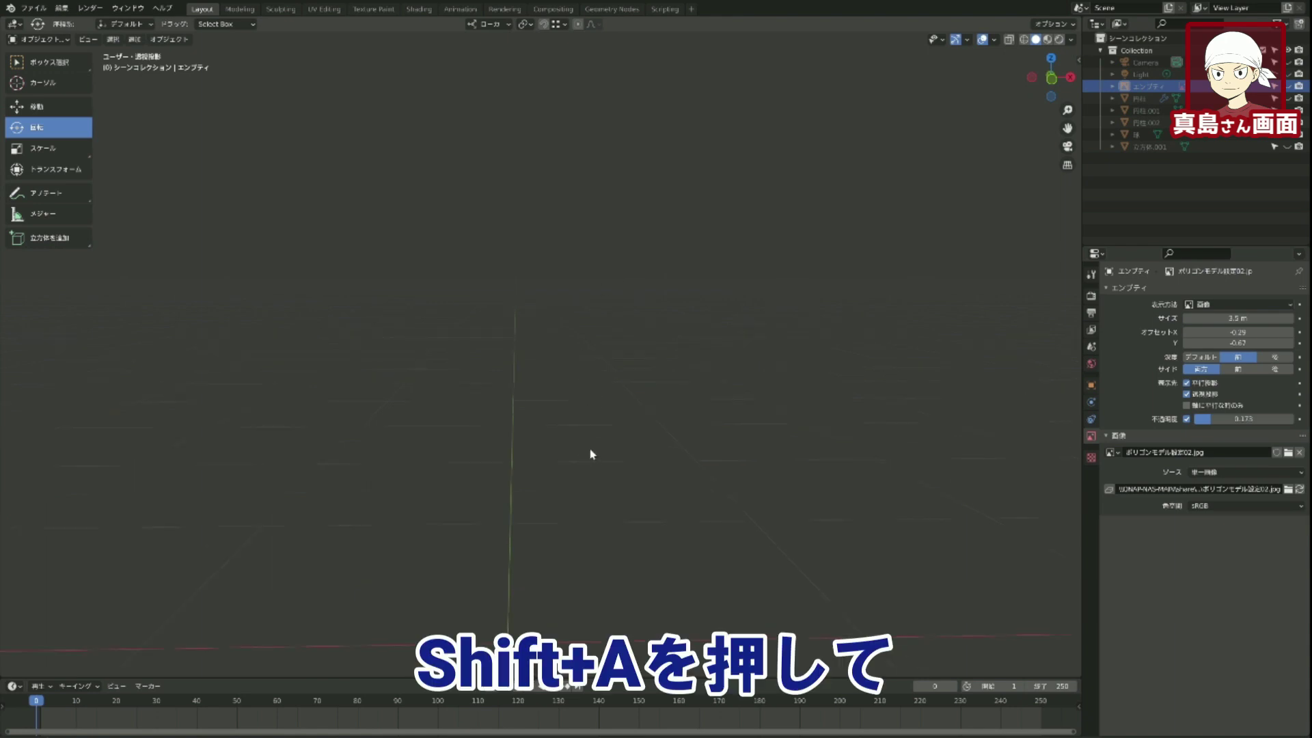
key("shift+a")
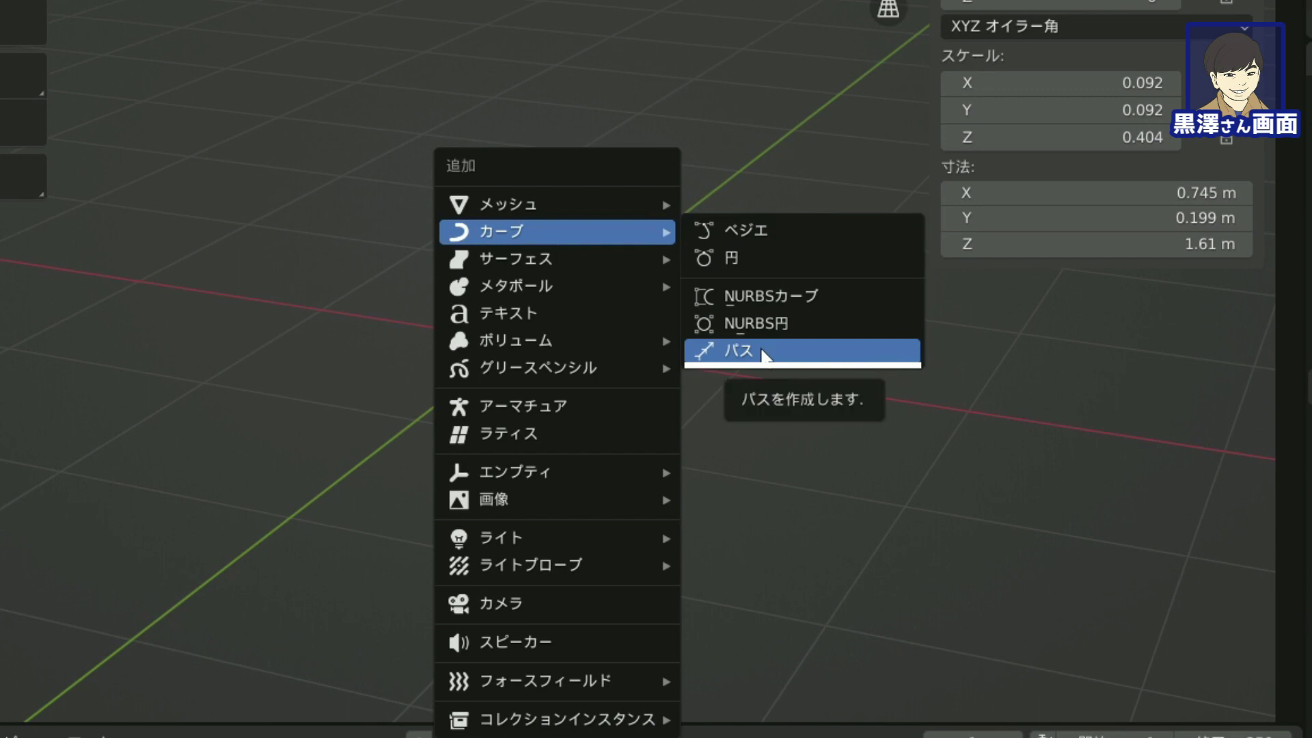
Add a NURBS path, raise its end control point and lower the next one
left_click(602, 428)
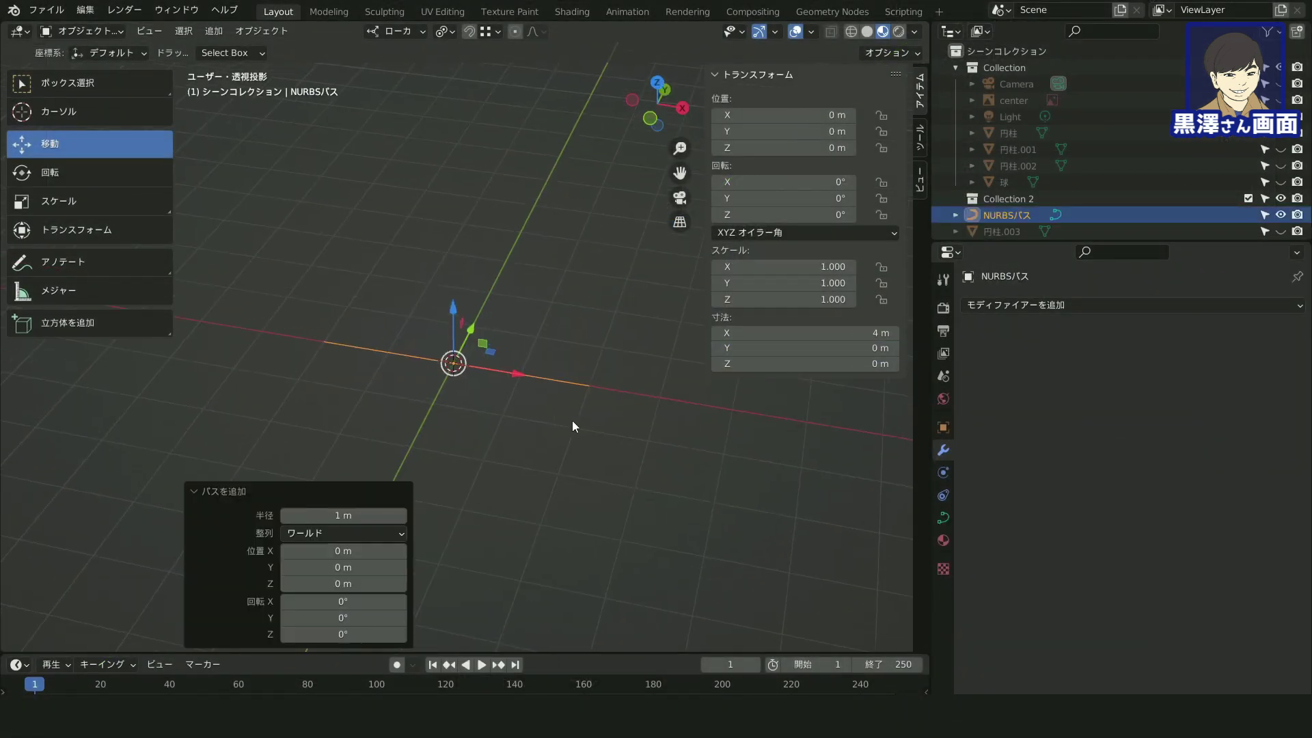
key("Tab")
middle_click_drag(540, 448, 555, 421)
left_click(556, 422)
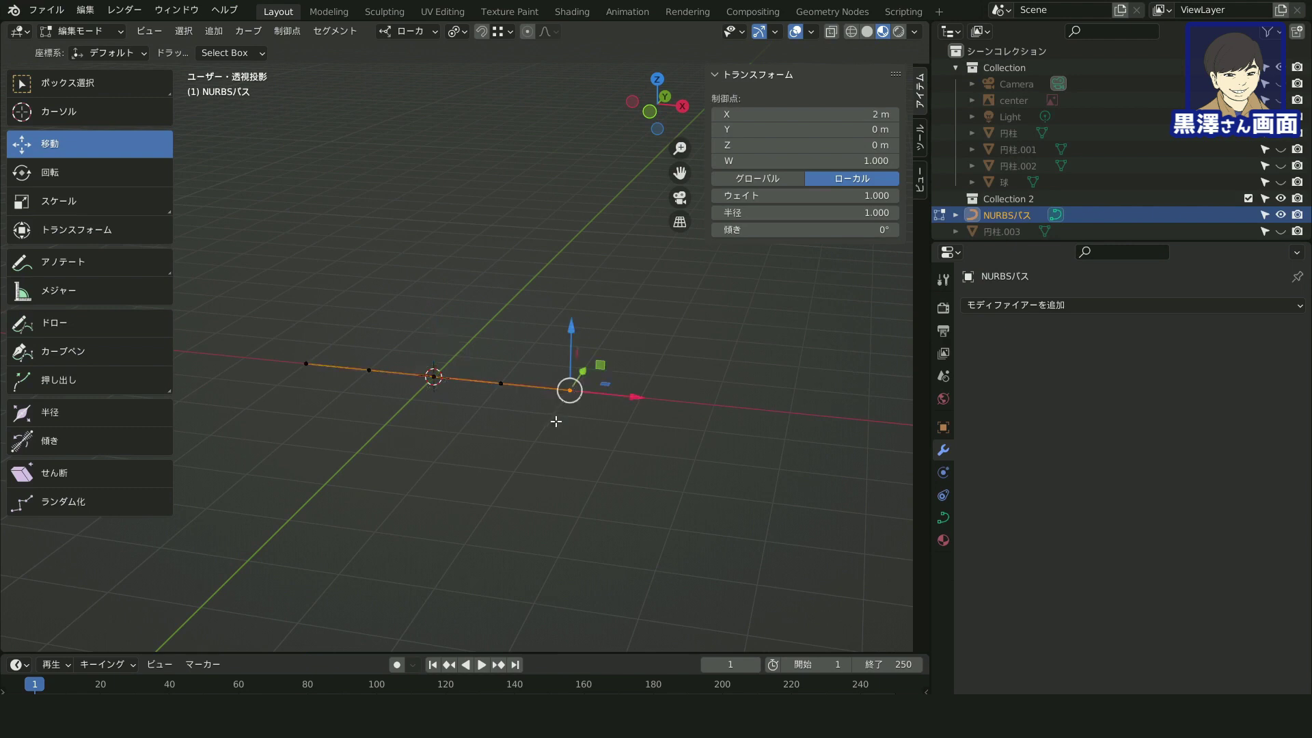
left_click_drag(571, 335, 574, 232)
left_click(501, 383)
left_click(433, 376)
left_click_drag(433, 320, 390, 386)
Lower the middle and right points and raise the left end into a U-shaped arc
left_click(369, 370)
left_click_drag(369, 311, 371, 394)
left_click(301, 338)
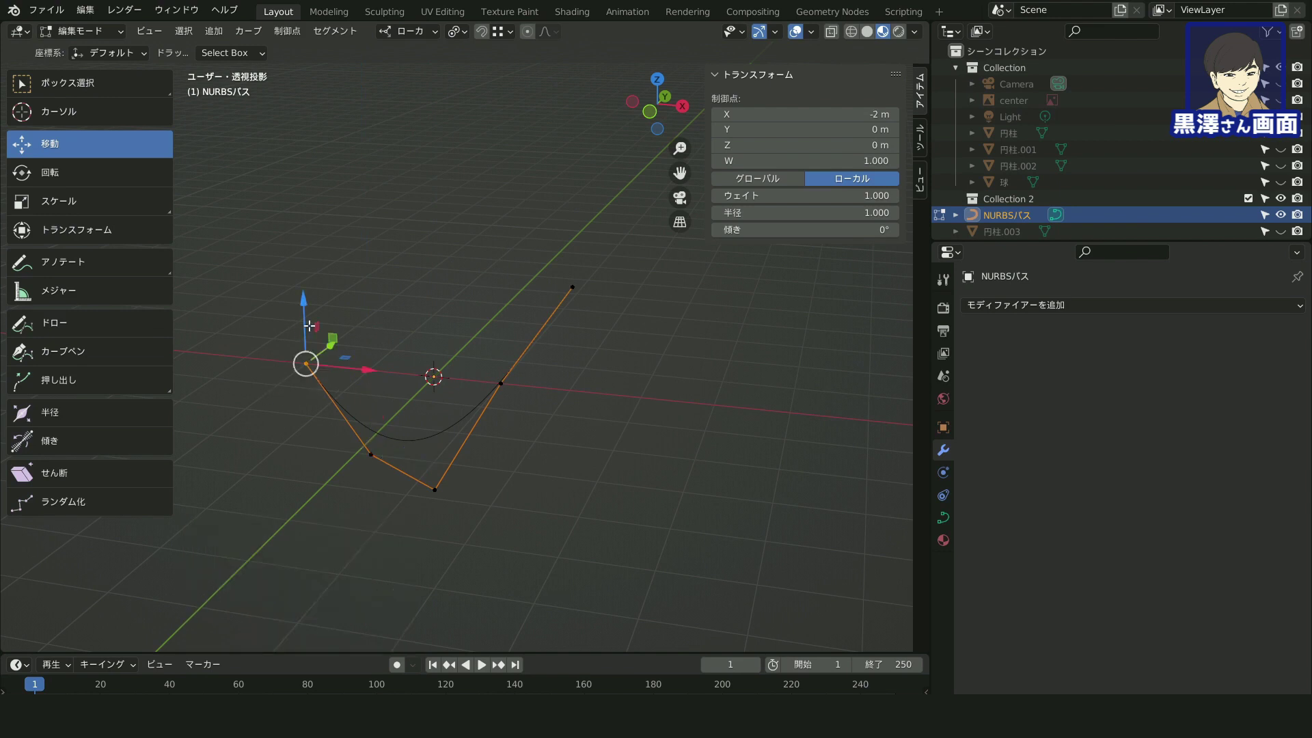
left_click_drag(310, 326, 315, 245)
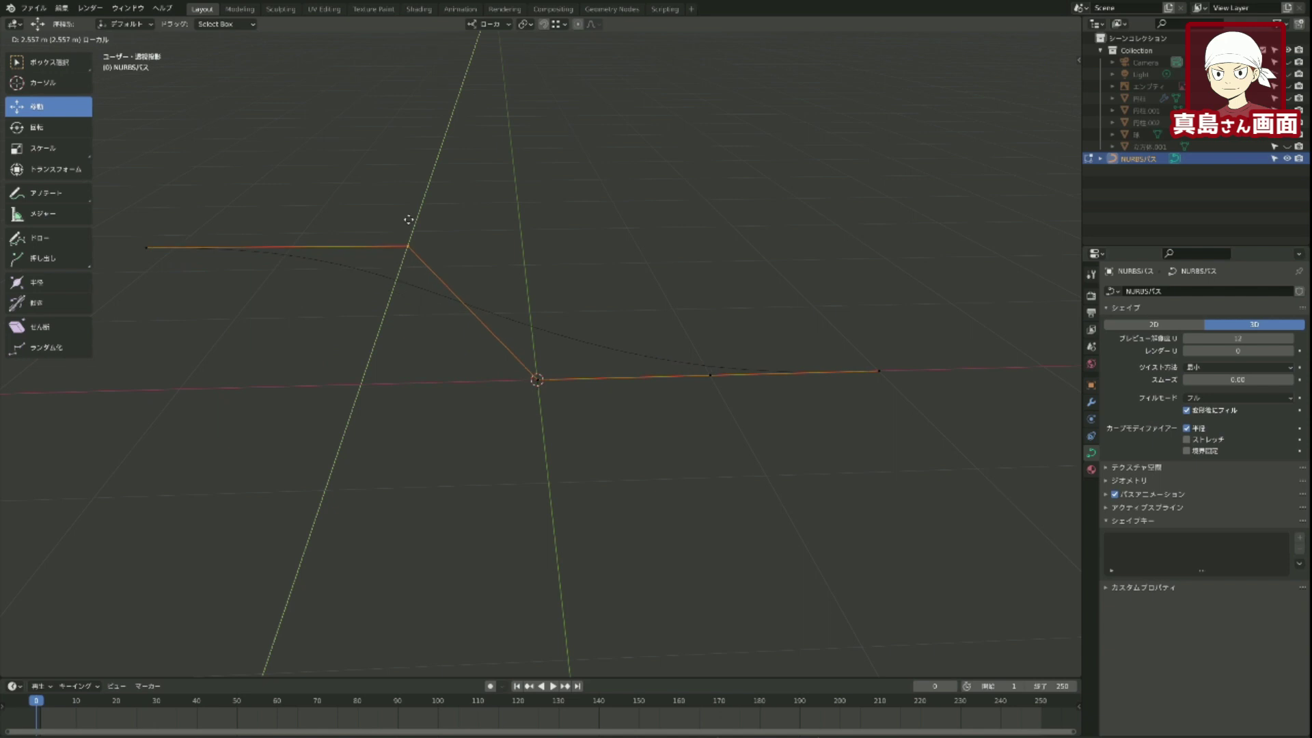
mouse_move(409, 219)
left_mouse_down()
mouse_move(366, 406)
mouse_move(363, 387)
left_mouse_up()
left_click_drag(697, 351, 728, 389)
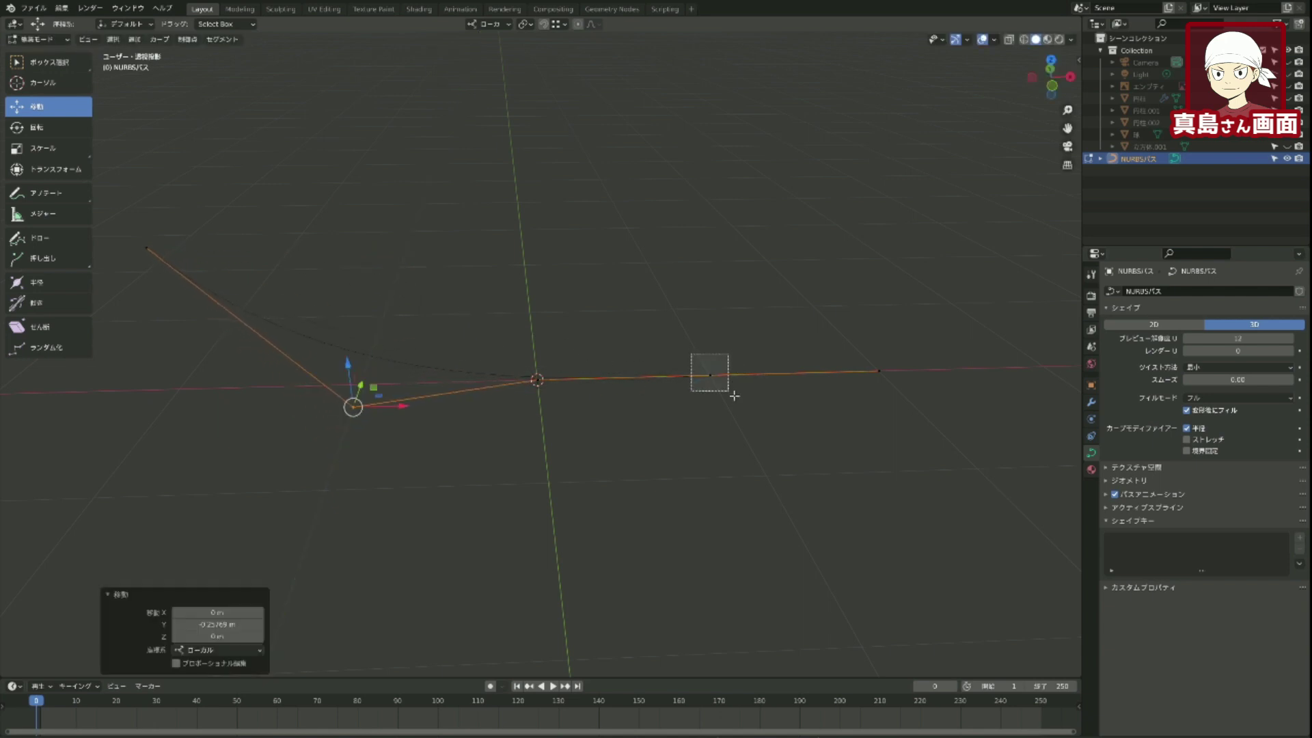
left_click_drag(710, 332, 726, 418)
scroll(544, 555, "up", 3)
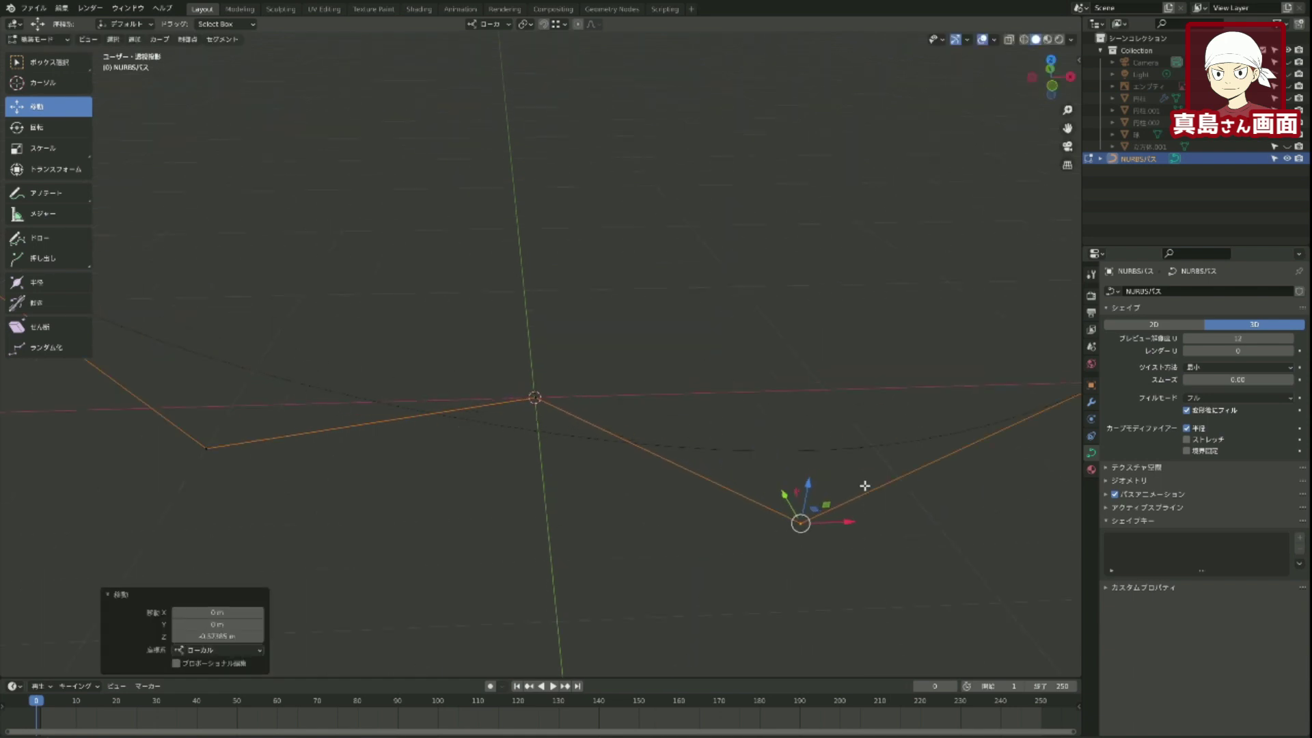
scroll(496, 433, "down", 4)
left_click(821, 367)
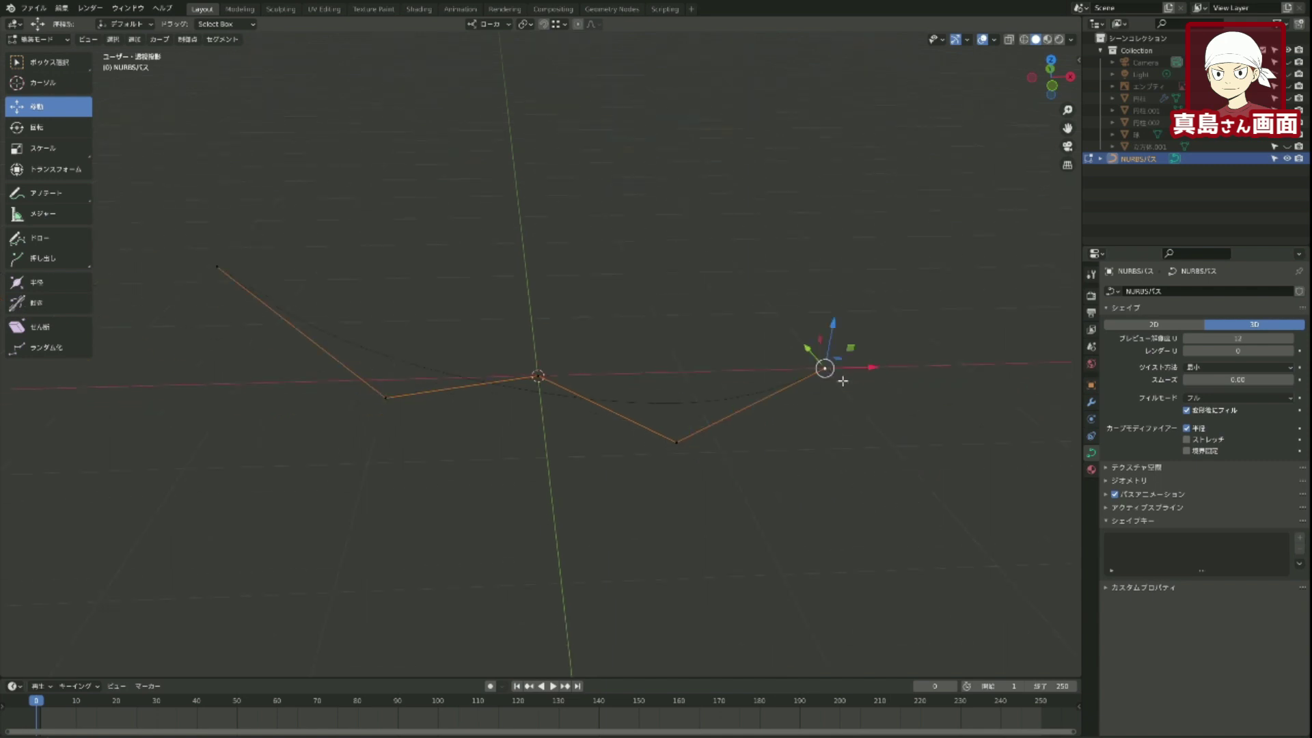
left_click_drag(834, 340, 838, 384)
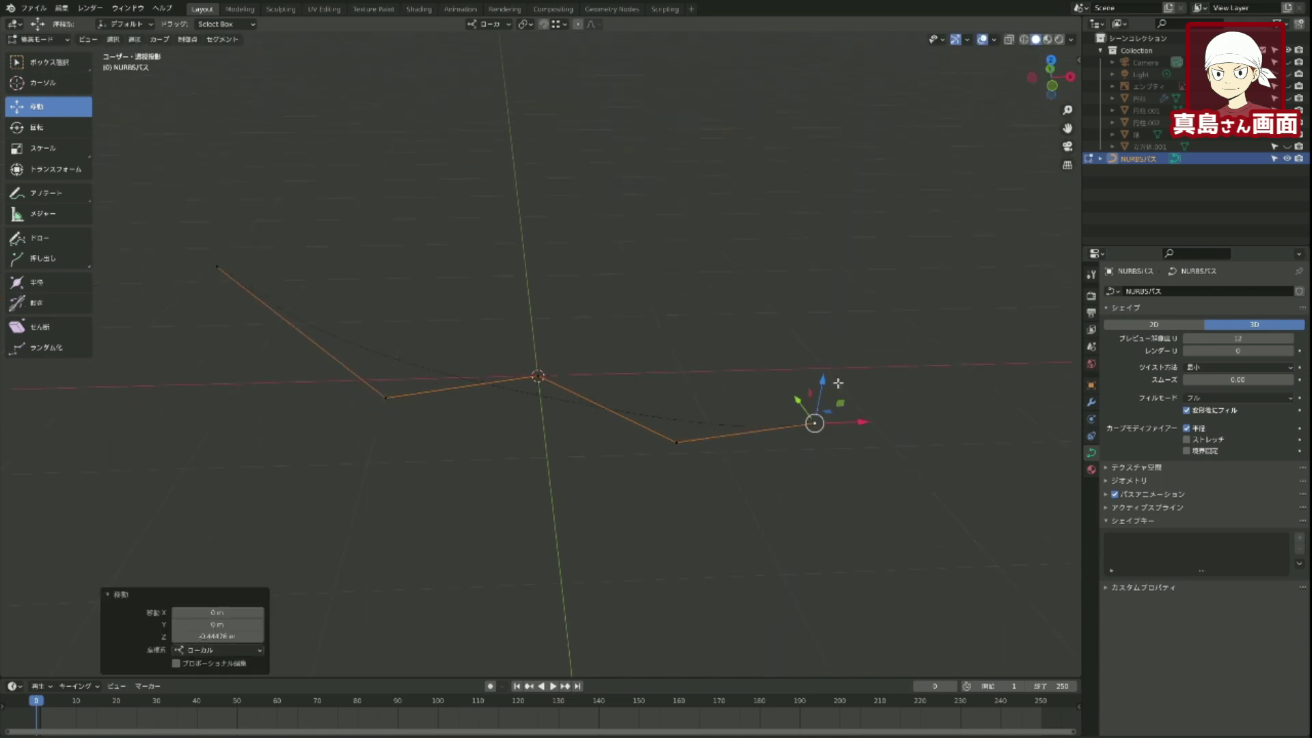
key("Tab")
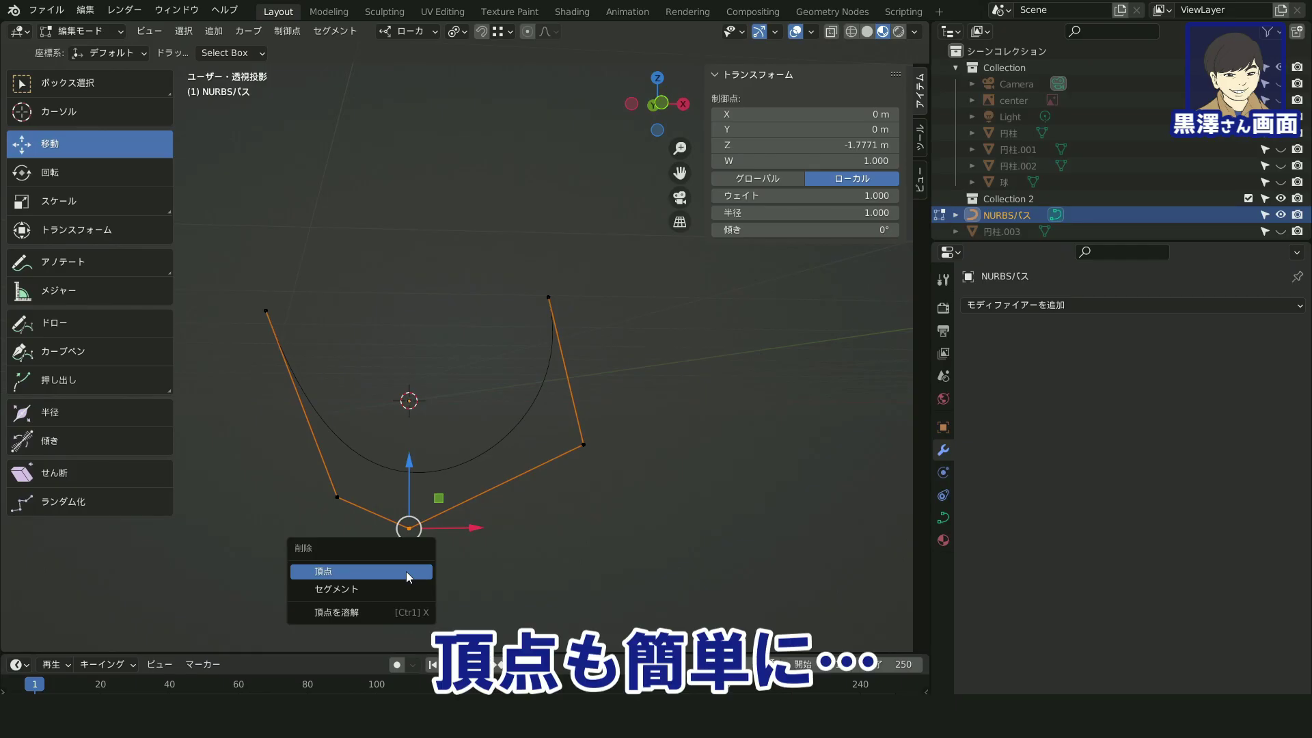
Delete the bottom vertex of the NURBS path
left_click_drag(453, 422, 352, 574)
key("x")
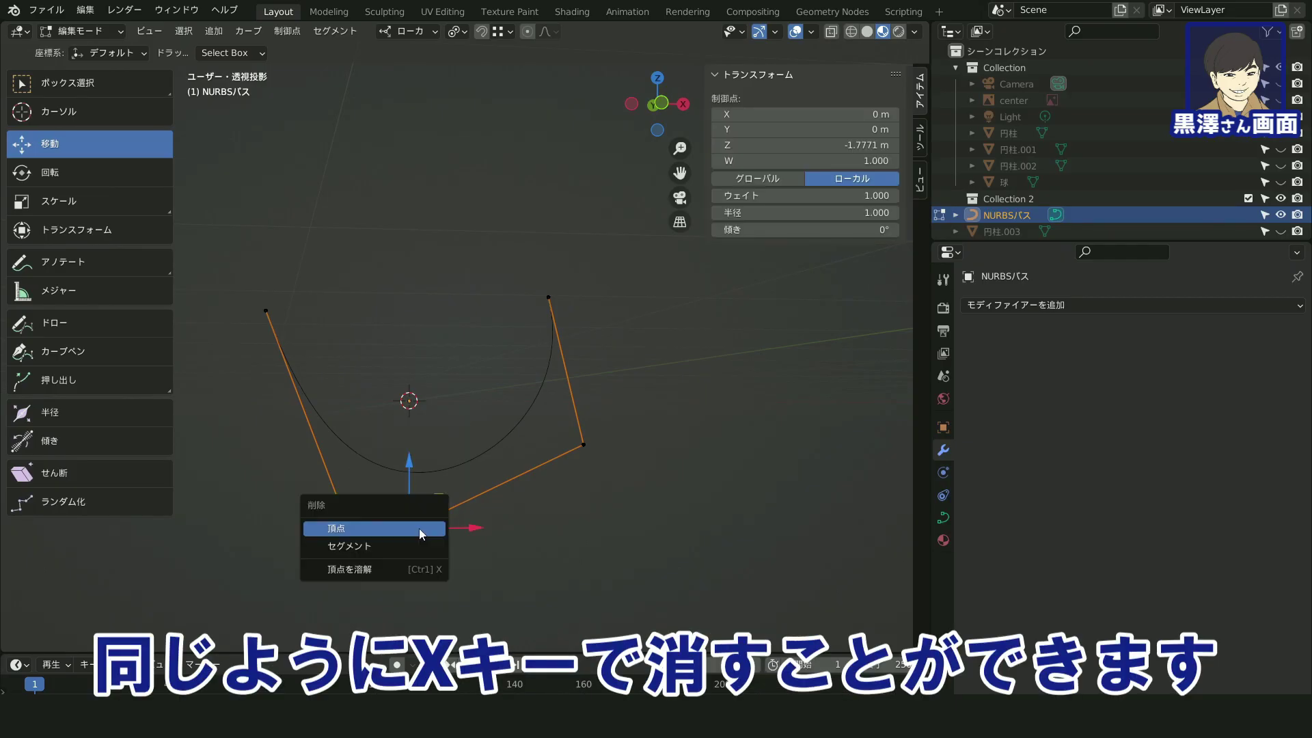
left_click(420, 530)
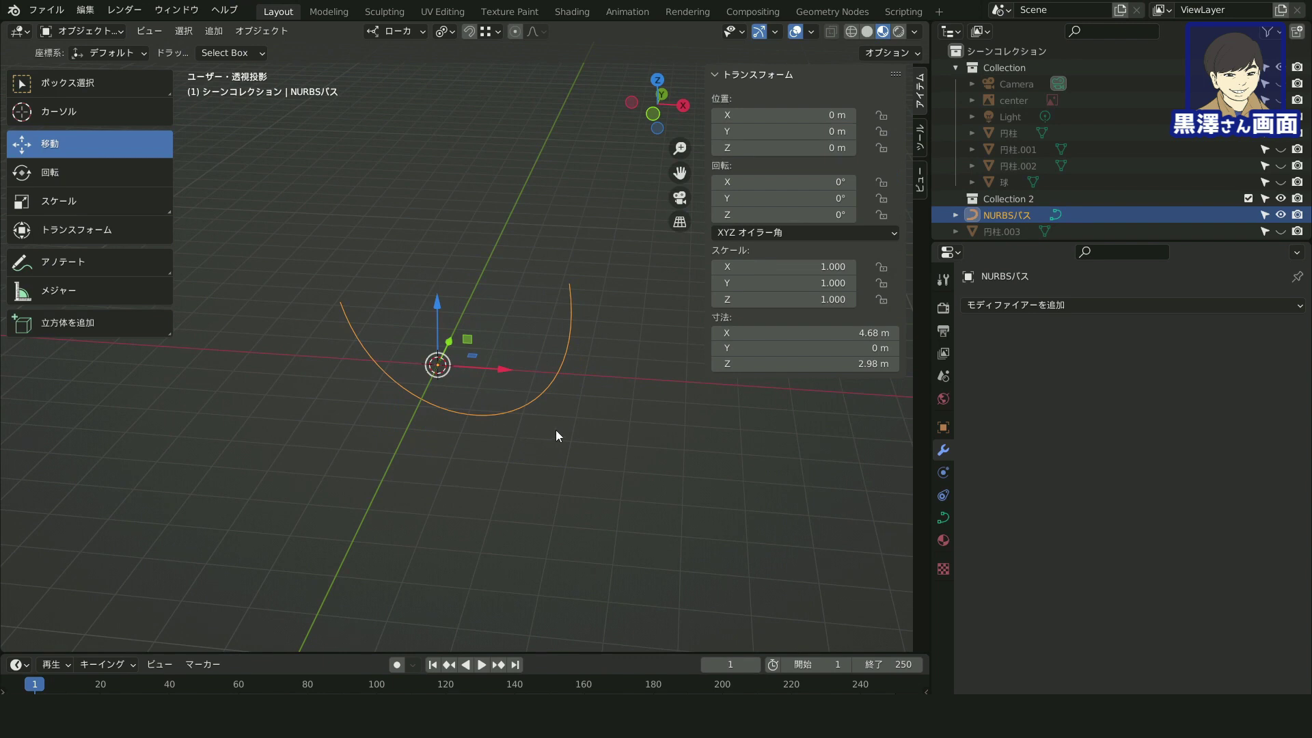
Show the curve's Object Data Geometry settings to give the path a round bevel
left_click(943, 517)
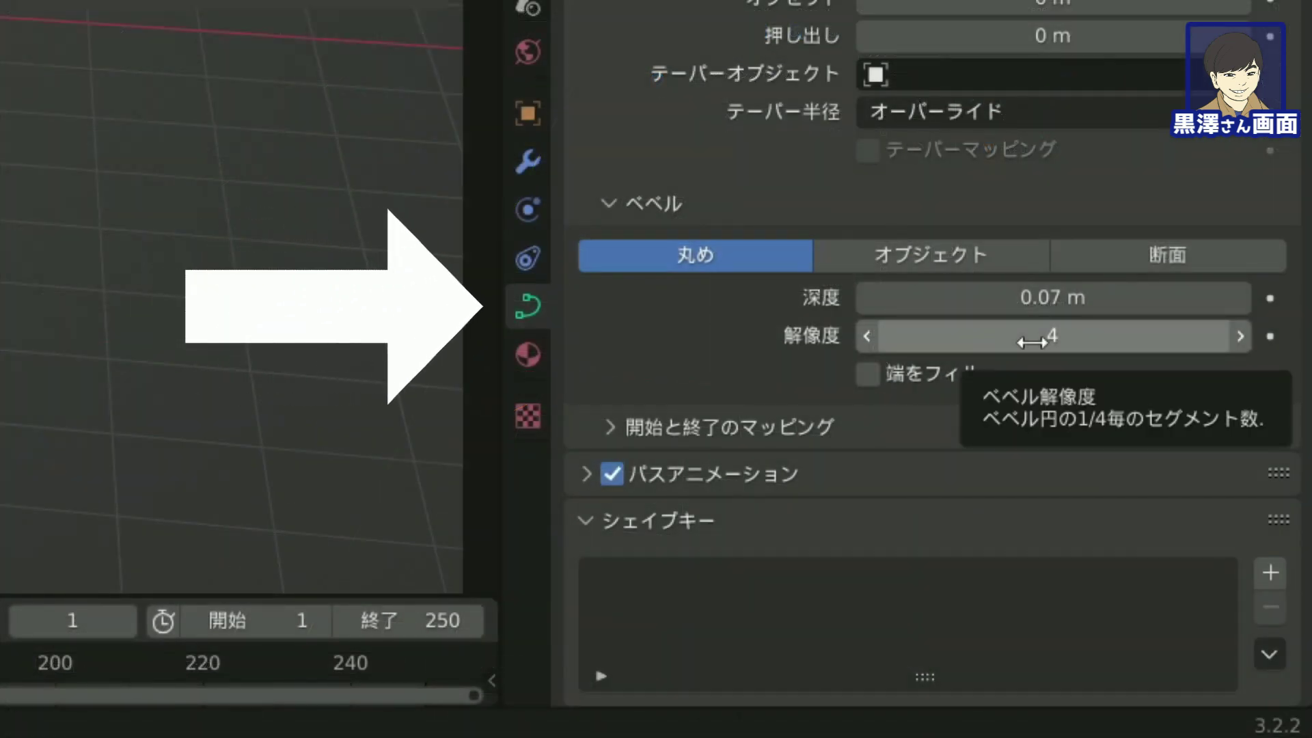
scroll(1018, 369, "up", 2)
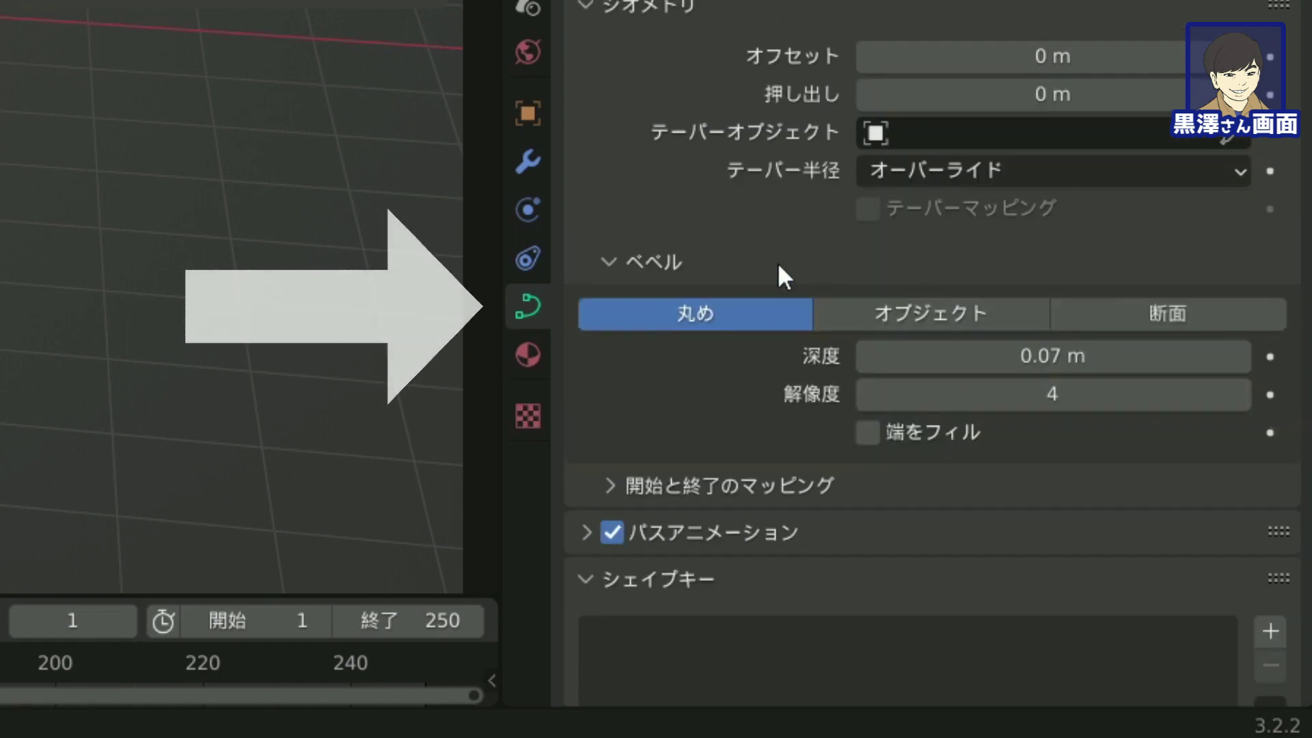
left_click(662, 22)
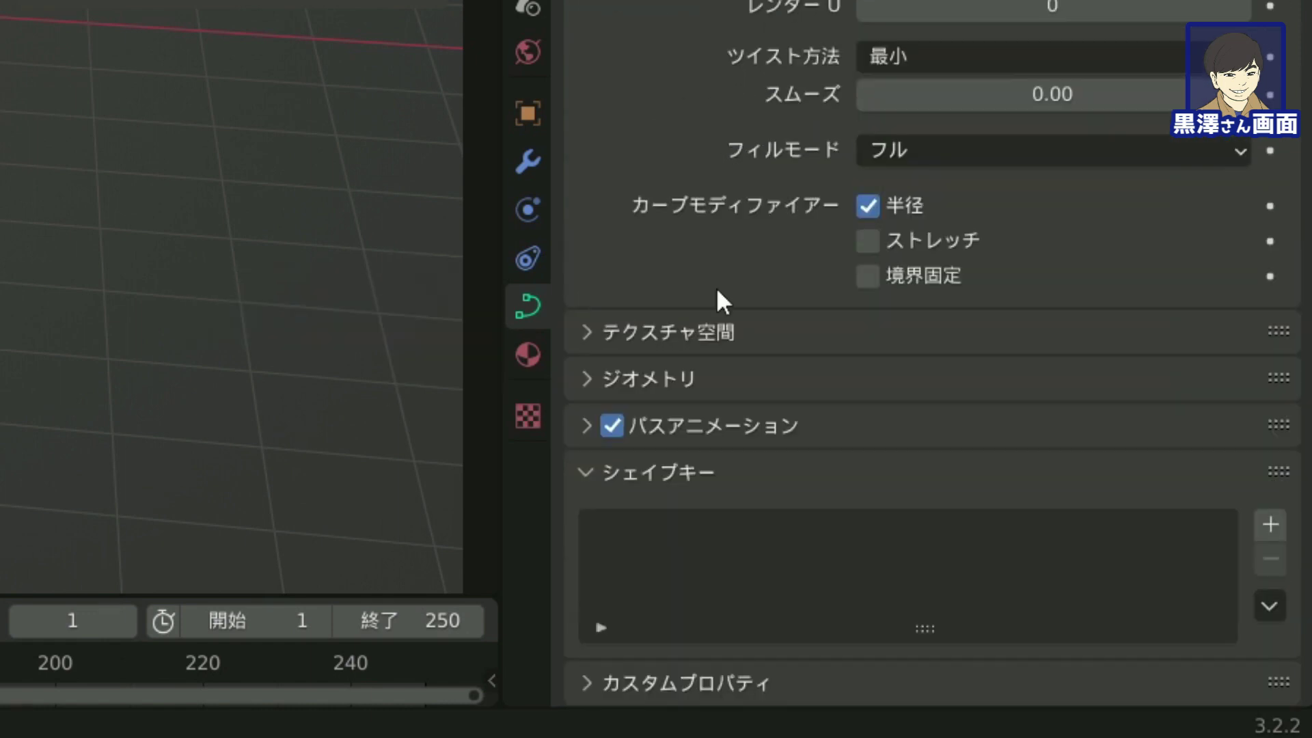
left_click(650, 379)
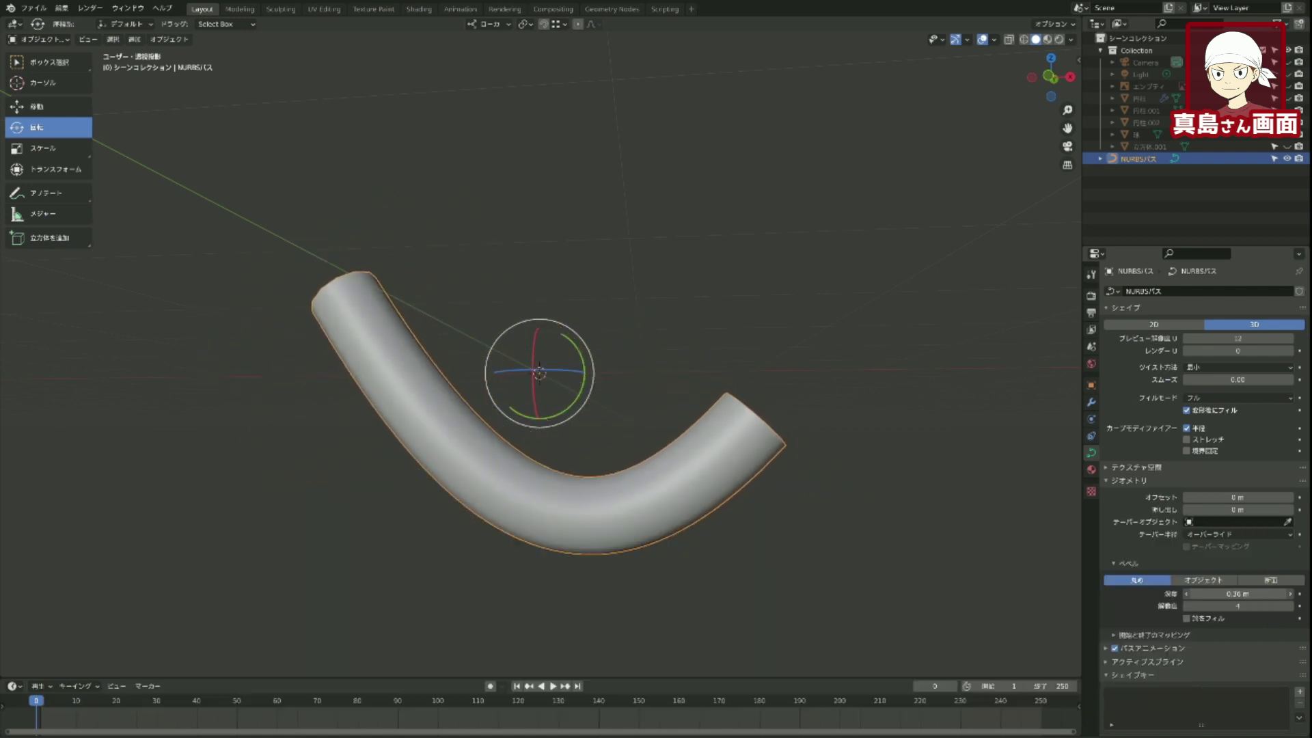
Increase the bevel depth to 0.49 m and view the tube's open end
left_click_drag(1214, 594, 1230, 594)
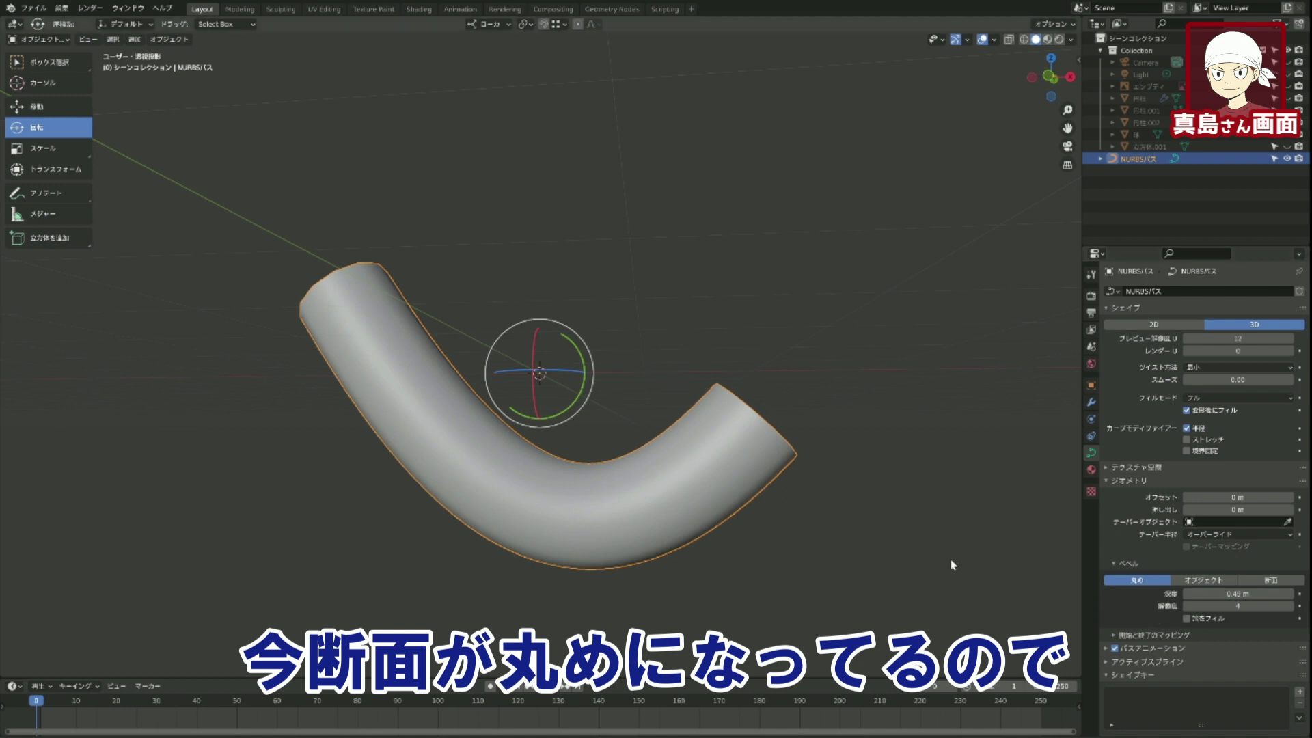
mouse_move(932, 519)
middle_mouse_down()
mouse_move(797, 565)
mouse_move(711, 549)
mouse_move(703, 499)
mouse_move(834, 489)
mouse_move(943, 563)
mouse_move(967, 544)
mouse_move(967, 492)
mouse_move(904, 505)
mouse_move(909, 519)
middle_mouse_up()
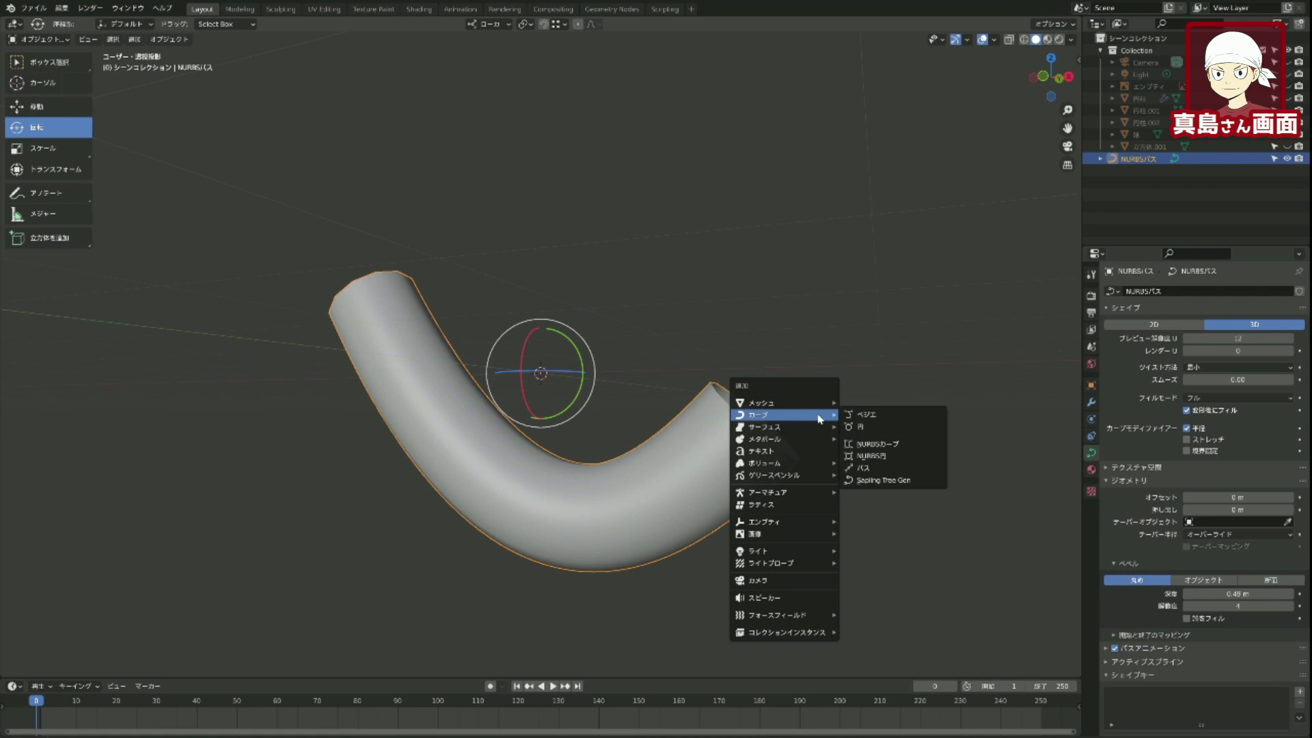
Add a Bezier circle at the origin and delete one of its control points
left_click(862, 427)
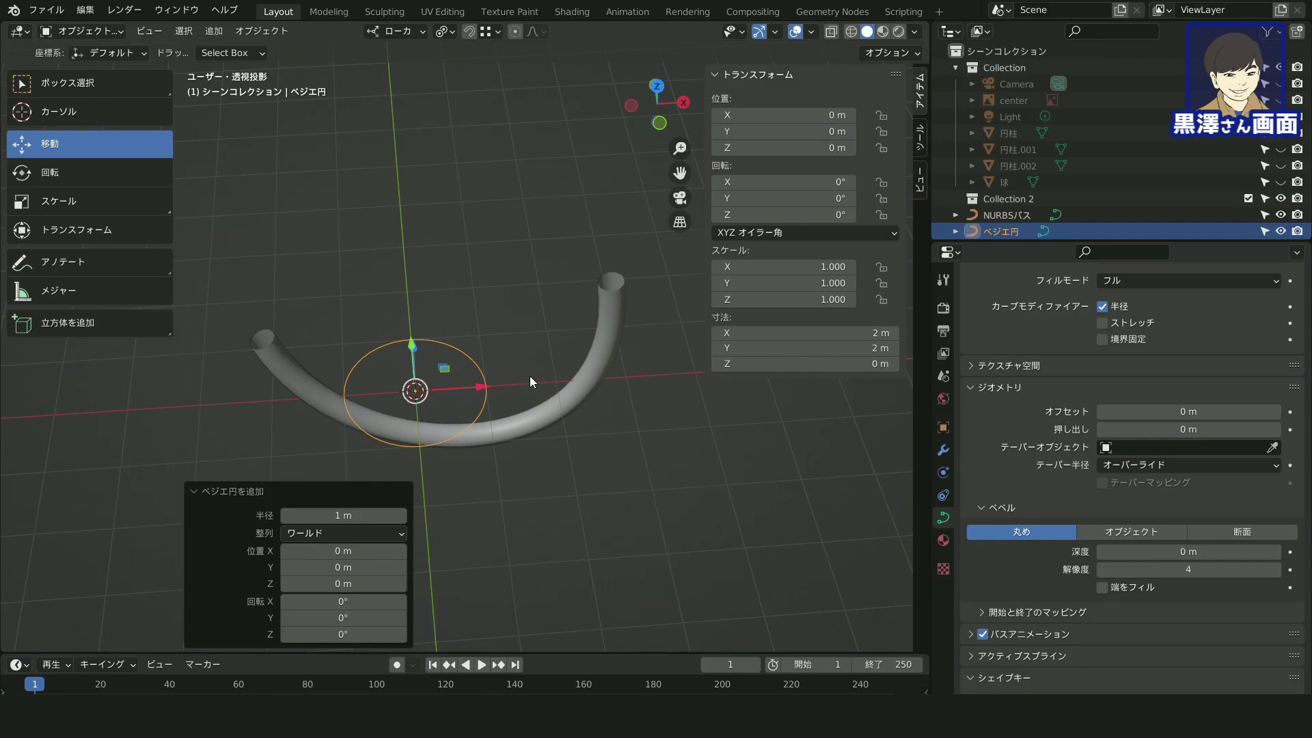
key("Tab")
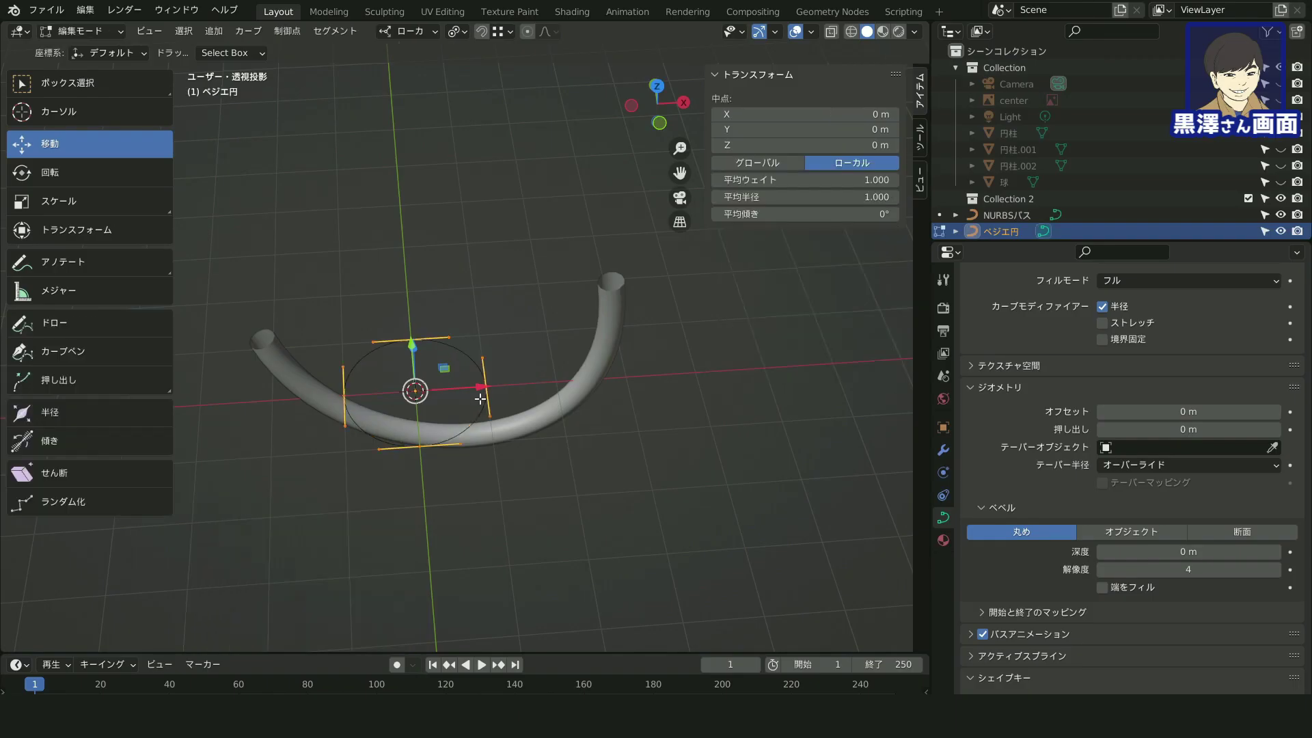
left_click(385, 369)
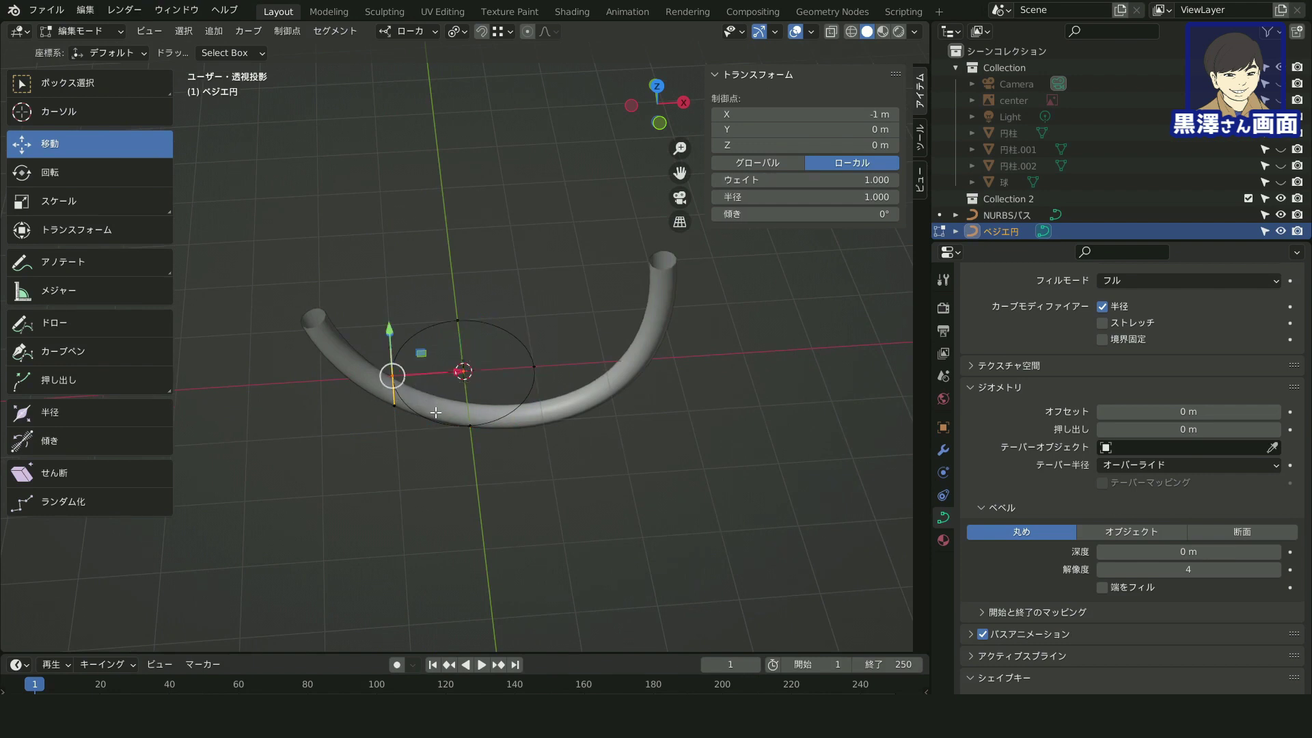
left_click(493, 438)
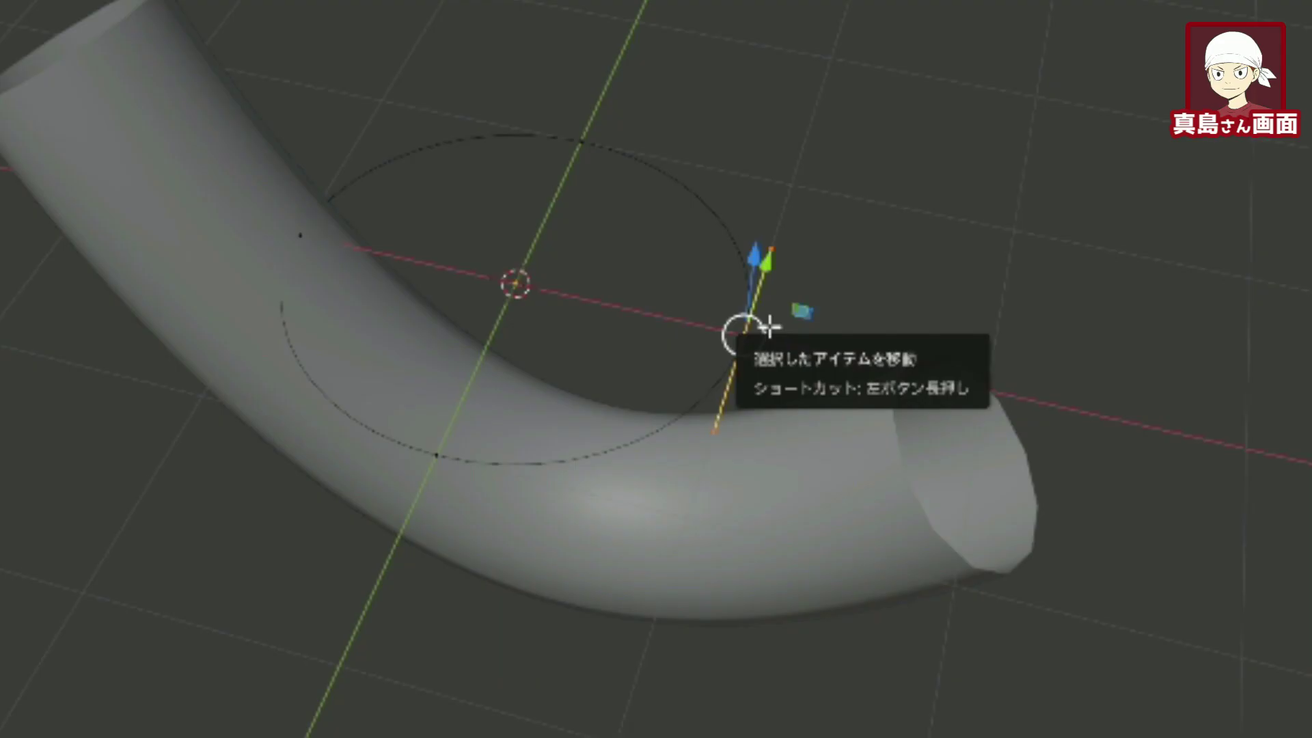
key("x")
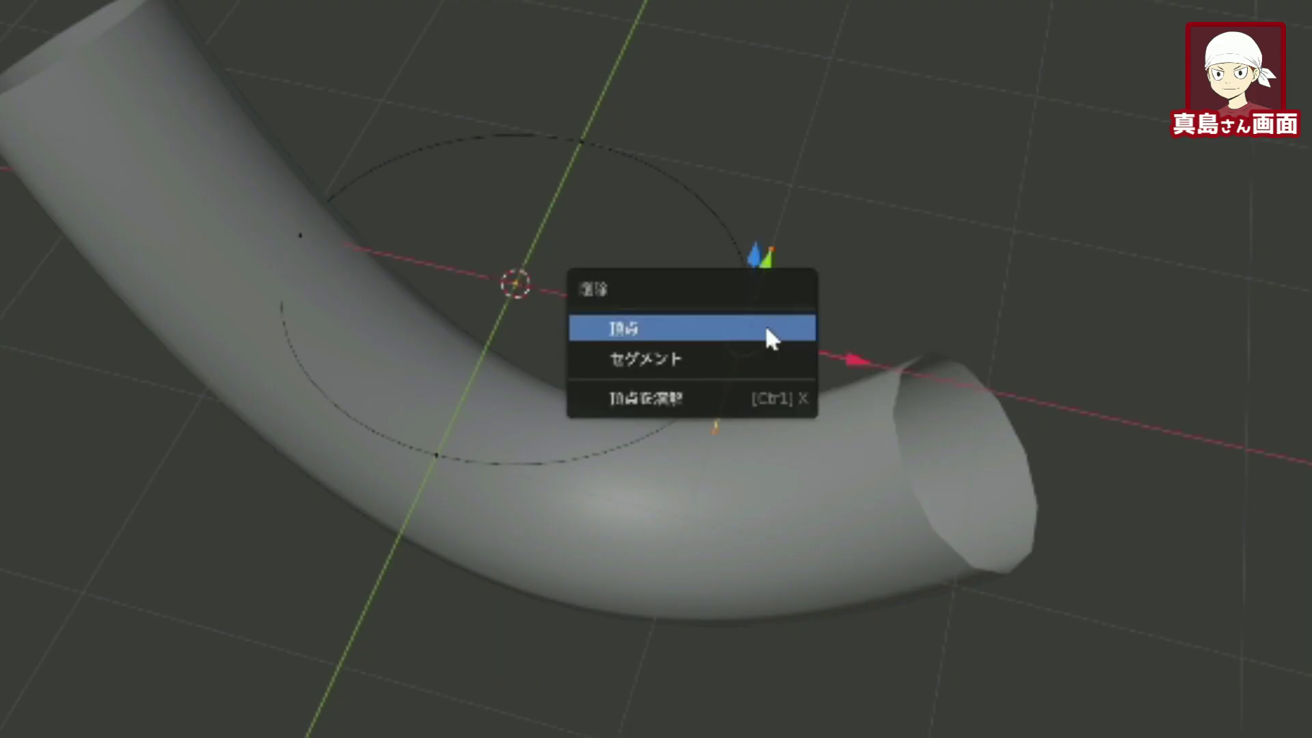
left_click(760, 327)
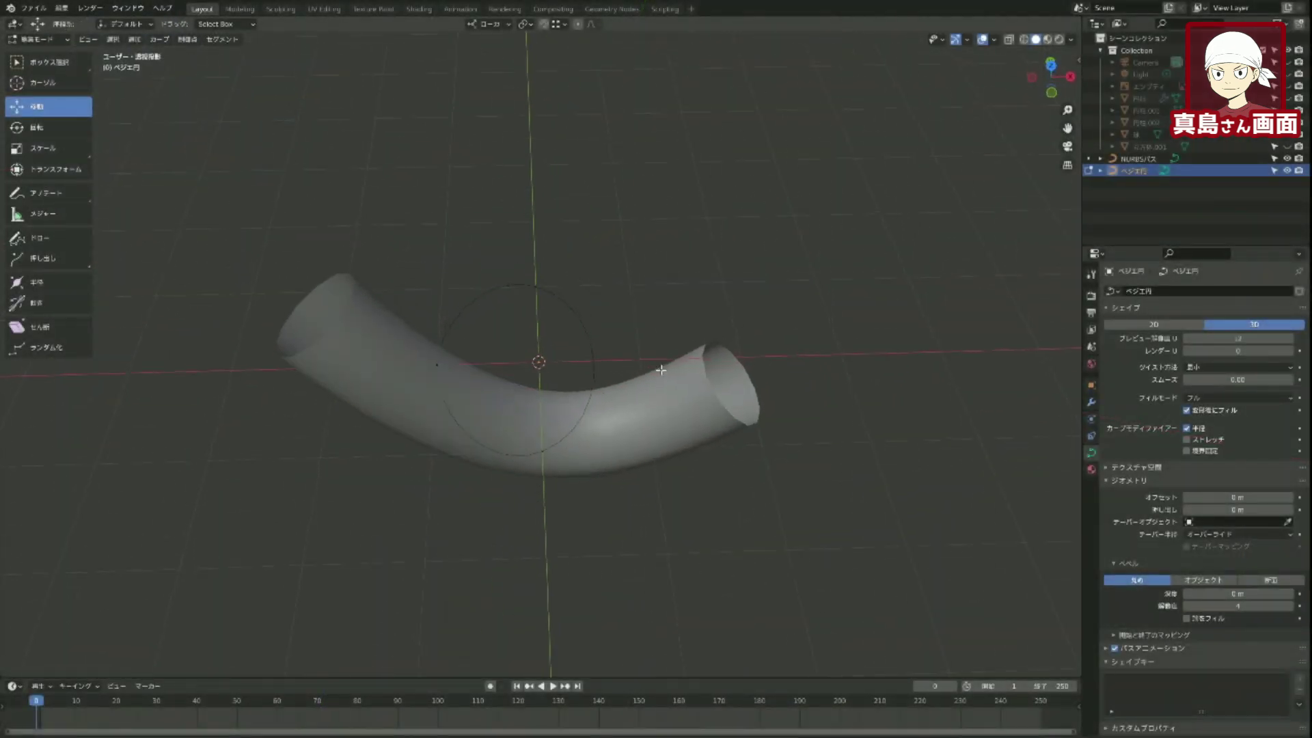
Select all of the circle's points and scale the profile smaller
key("g")
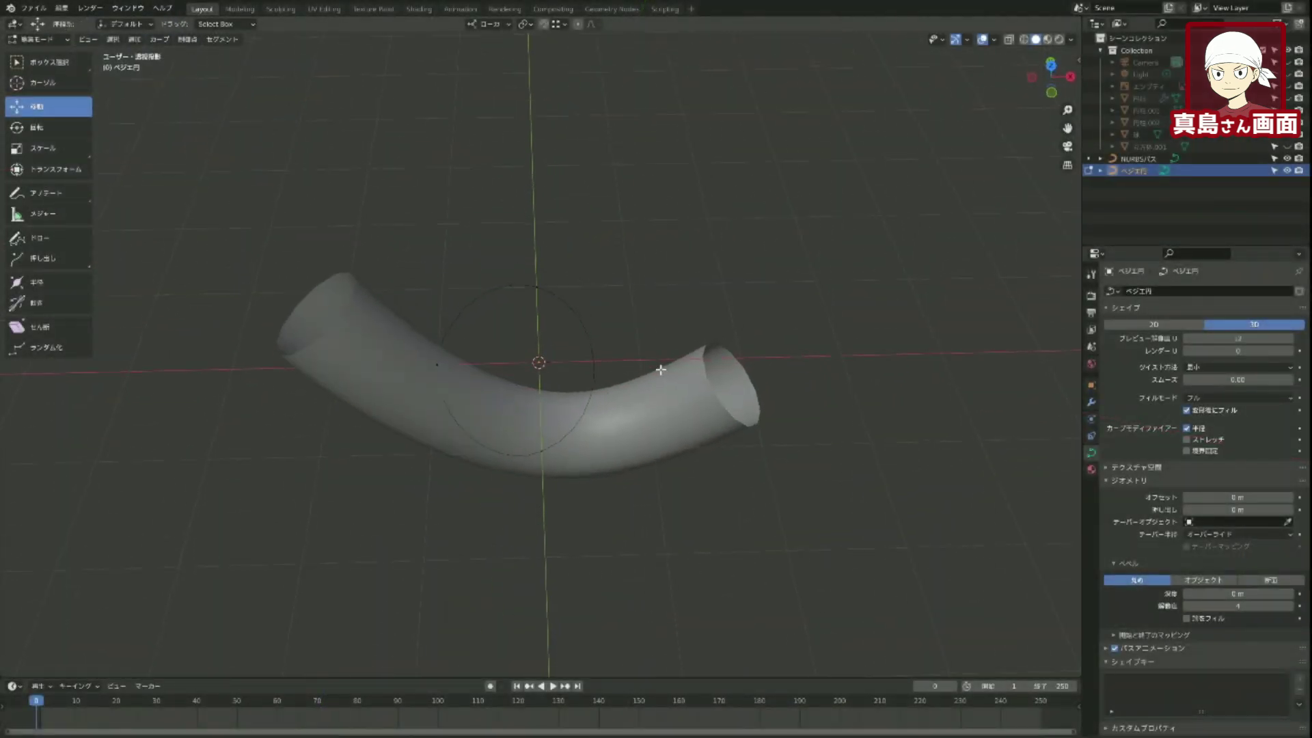
left_click(661, 361)
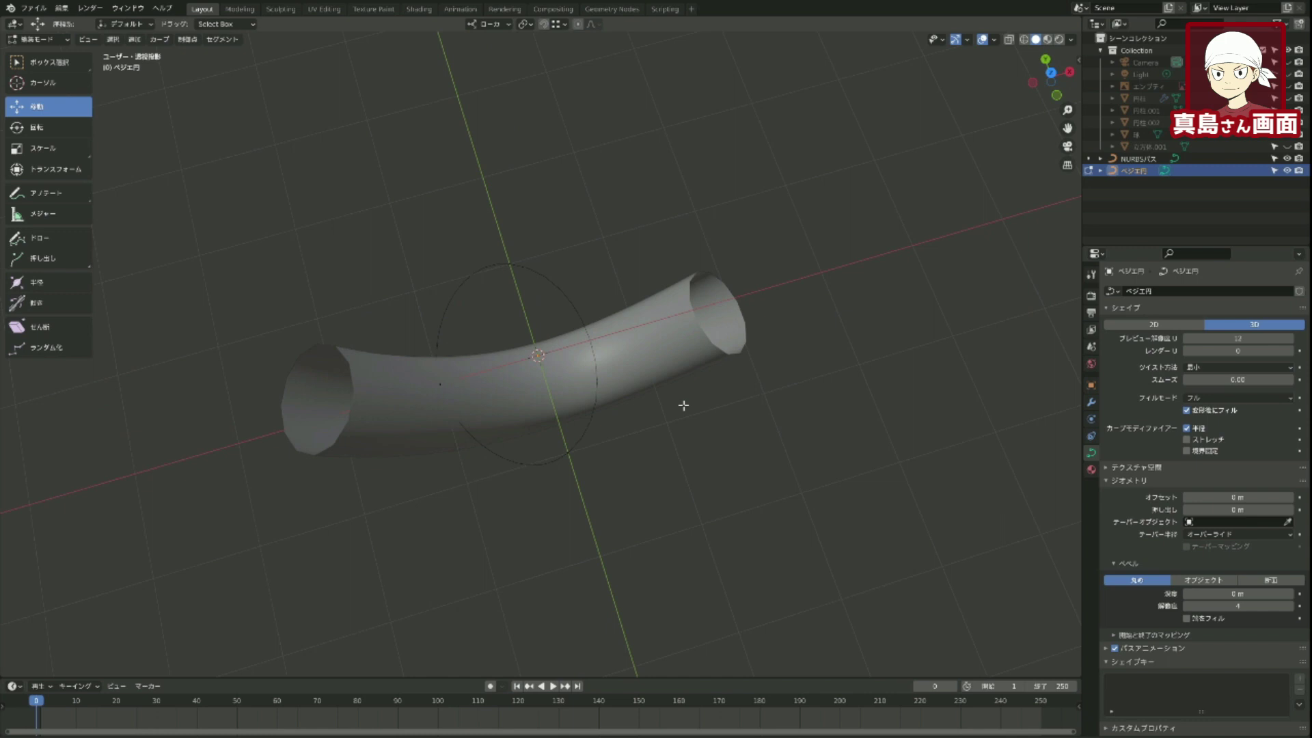
key("a")
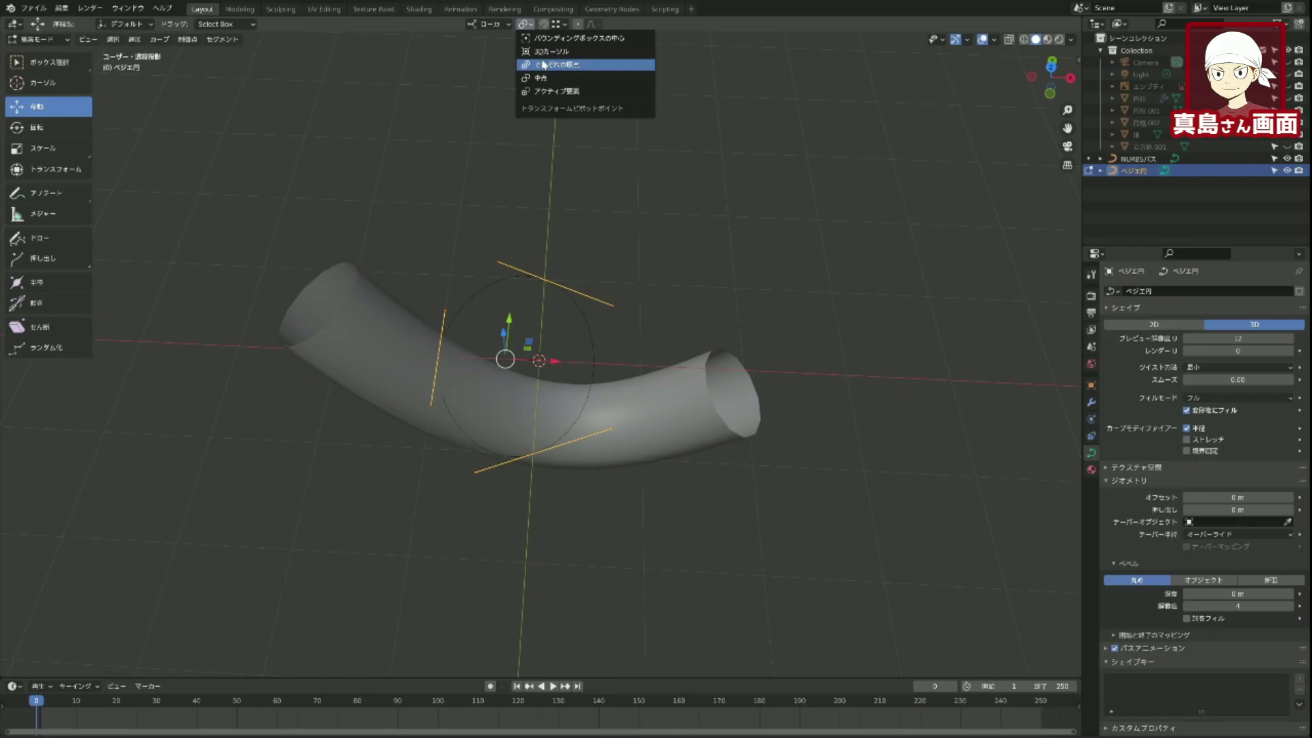
key("s")
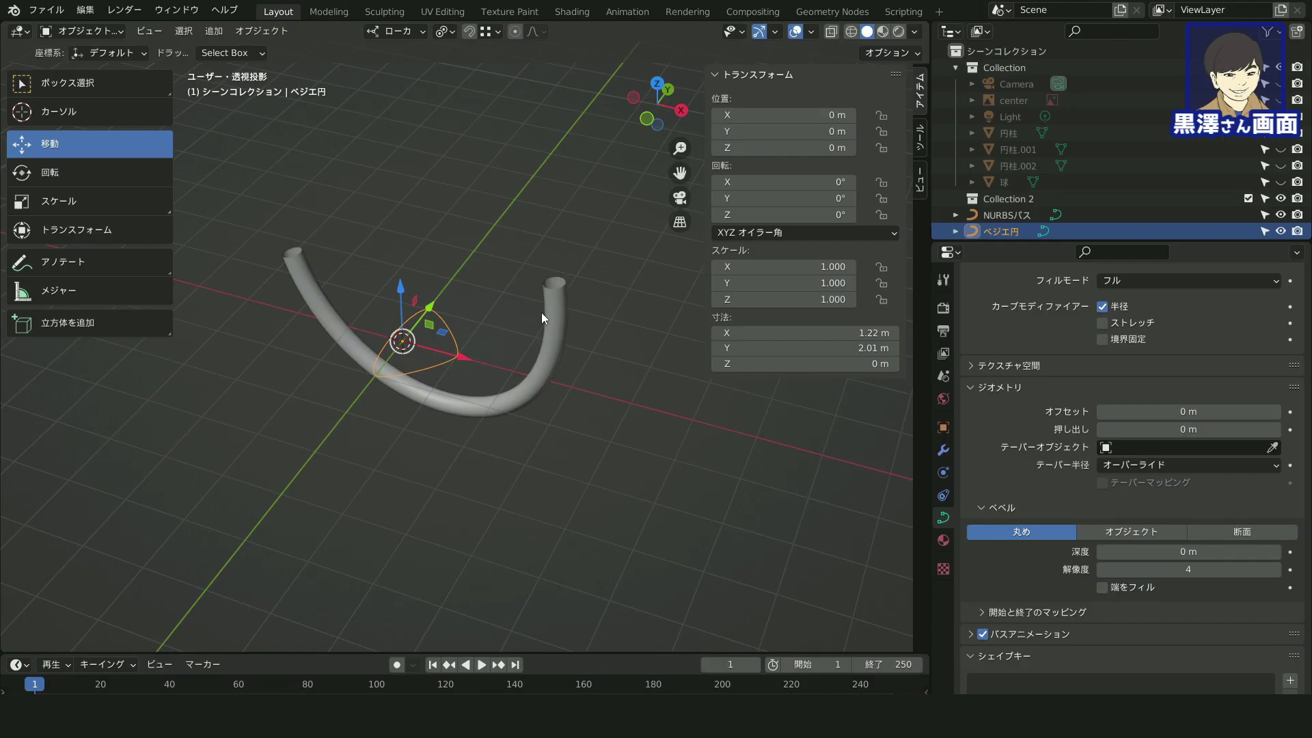
Set the NURBS path's bevel depth to 0 m and switch the bevel mode to Object
left_click(548, 313)
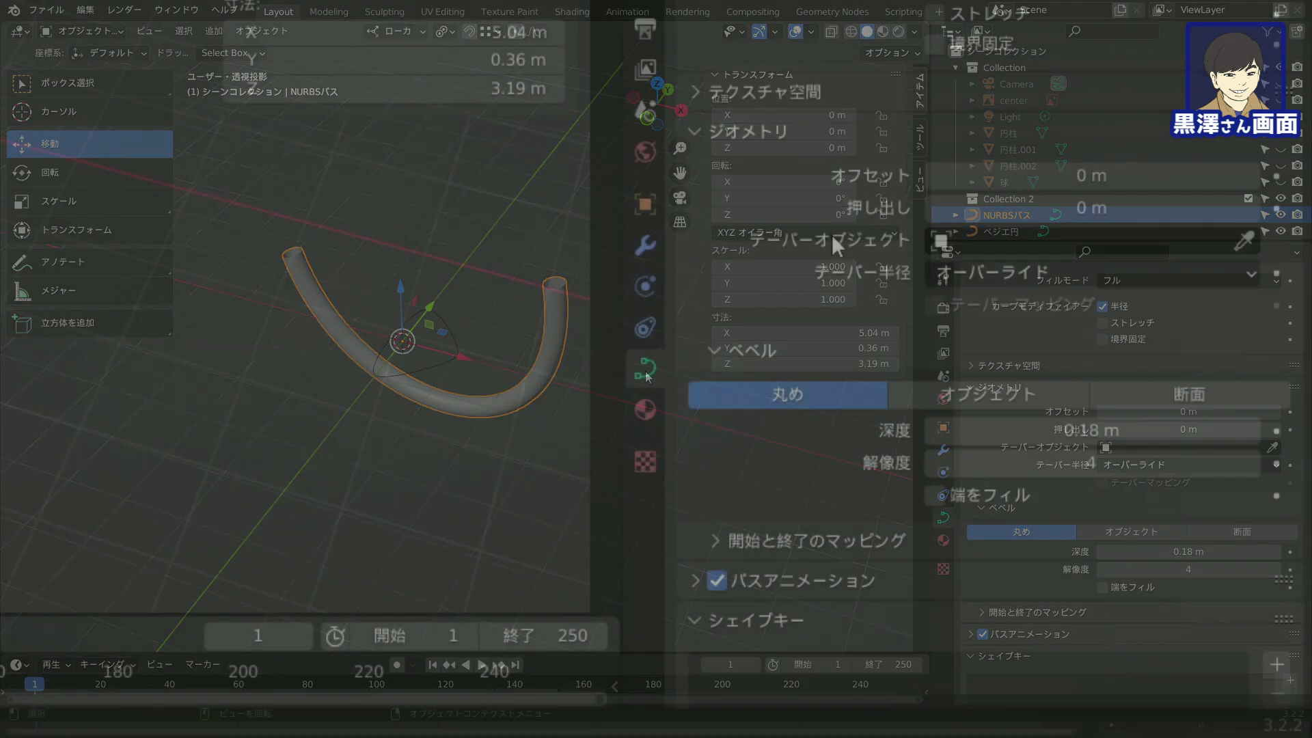
left_click(1133, 431)
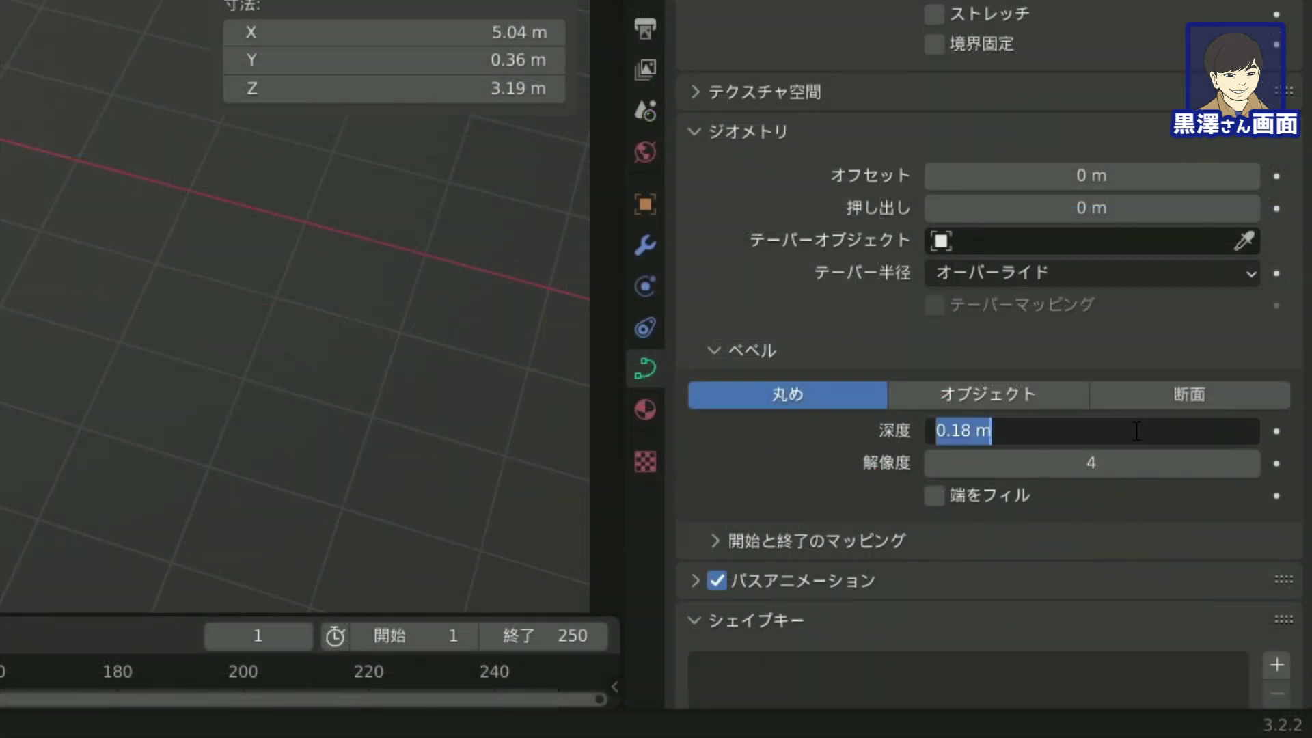
type("0")
key("Return")
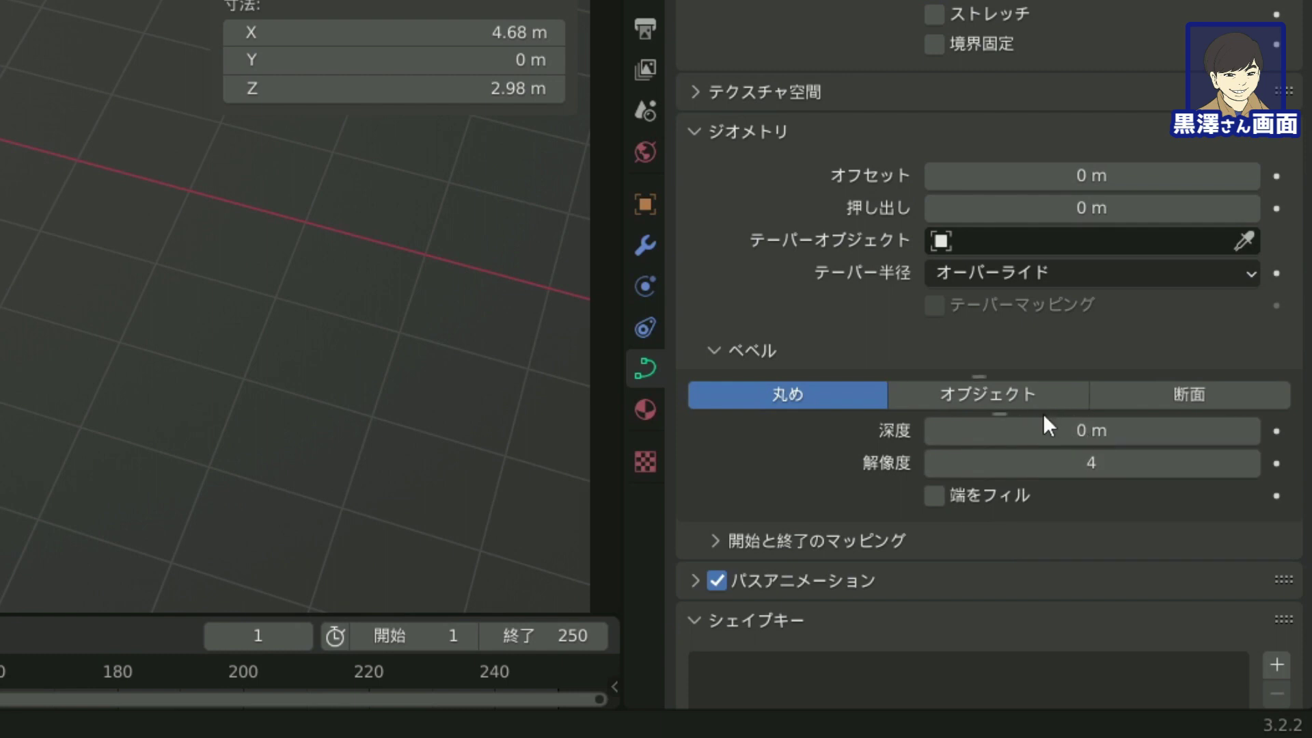
left_click(1040, 404)
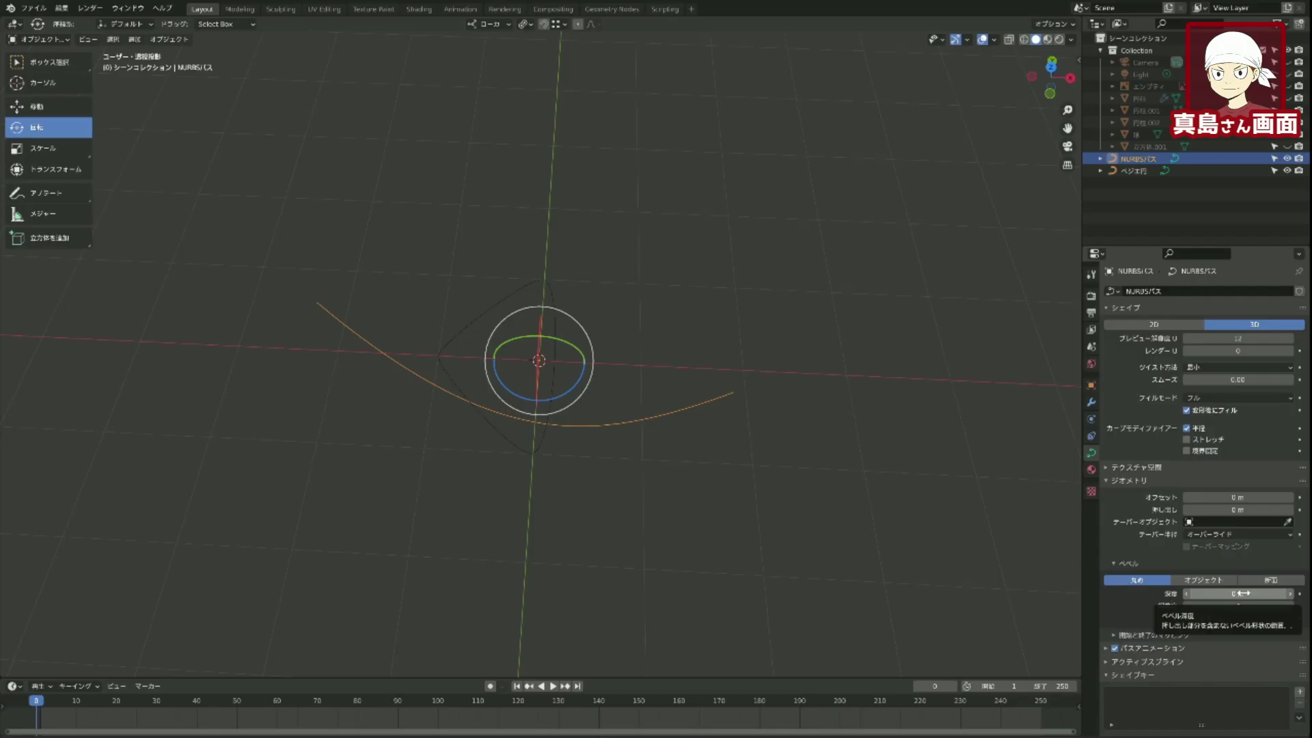
left_click(1210, 582)
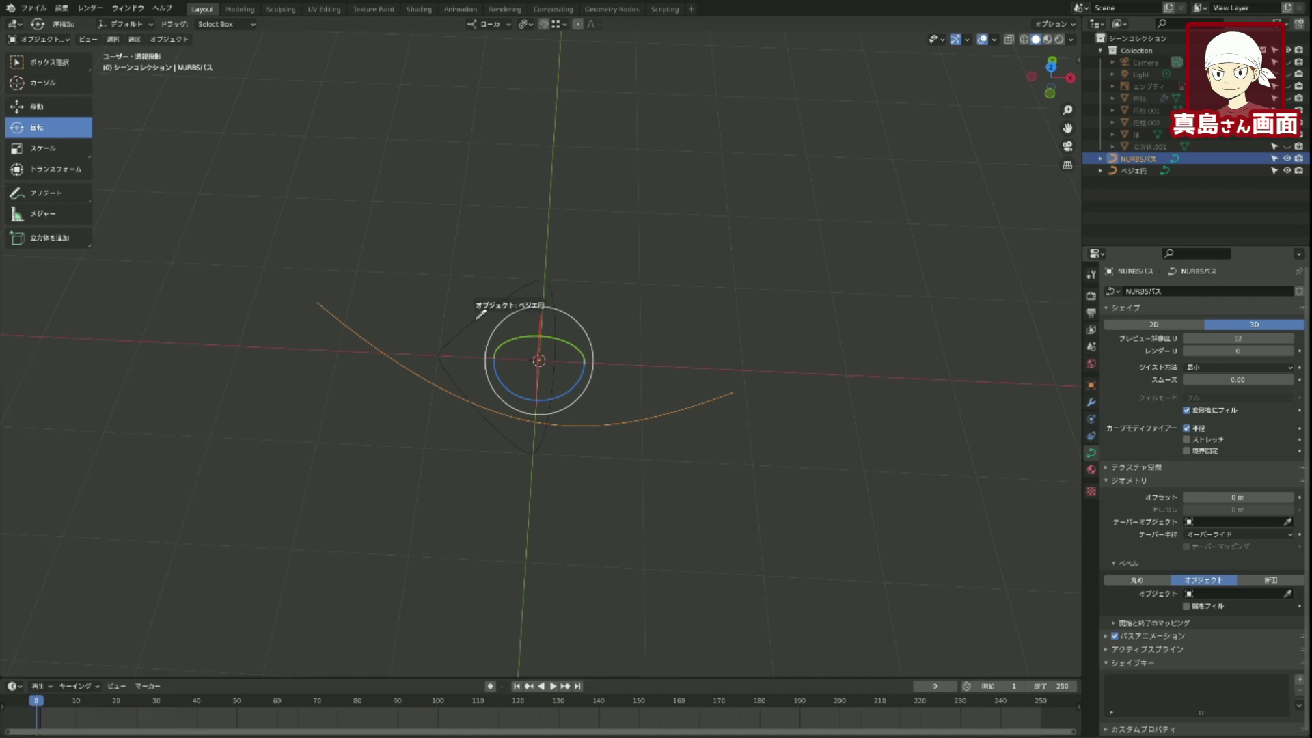
Use the Bezier circle as the path's bevel object, sweeping it into a hair-like strand
left_click(479, 313)
mouse_move(733, 492)
middle_mouse_down()
mouse_move(592, 414)
mouse_move(760, 487)
mouse_move(752, 345)
mouse_move(567, 343)
mouse_move(576, 413)
mouse_move(747, 516)
mouse_move(797, 492)
mouse_move(832, 447)
mouse_move(859, 451)
mouse_move(813, 495)
mouse_move(621, 440)
mouse_move(579, 476)
mouse_move(777, 547)
mouse_move(729, 617)
mouse_move(720, 666)
mouse_move(696, 530)
mouse_move(703, 574)
mouse_move(770, 516)
mouse_move(708, 525)
middle_mouse_up()
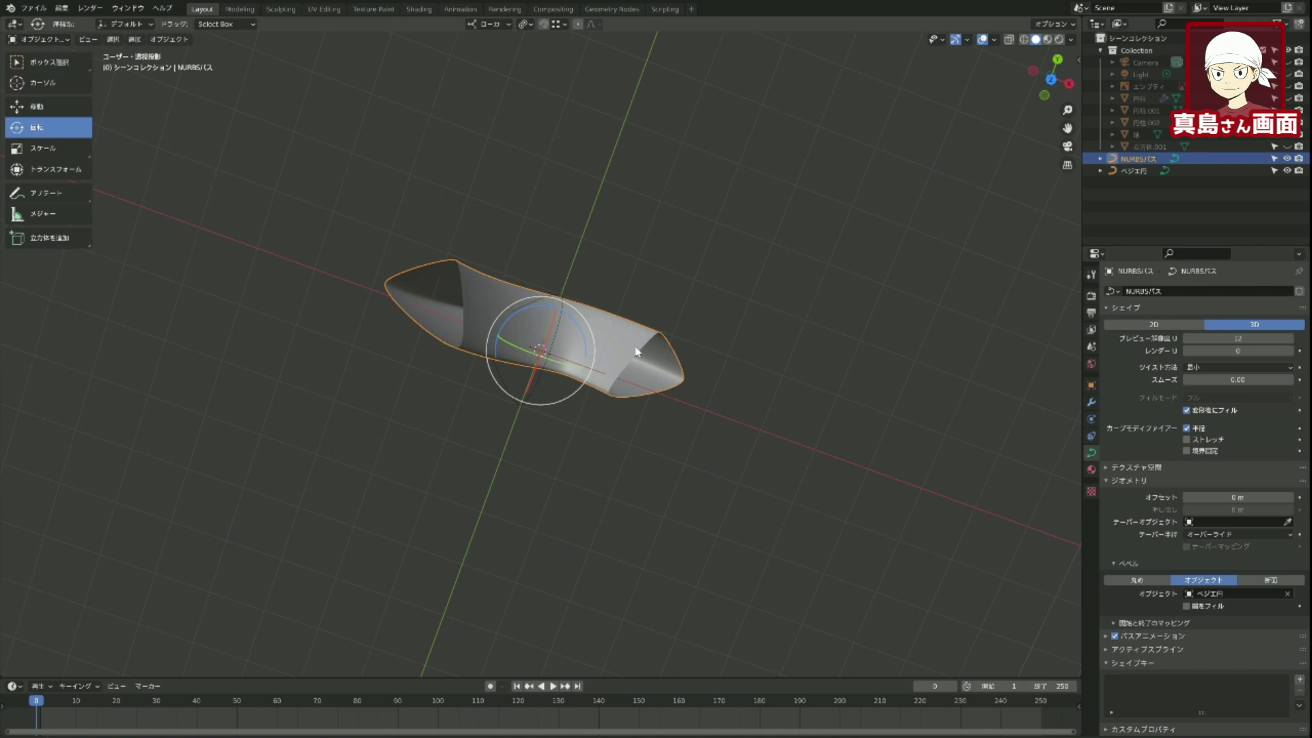
key("Tab")
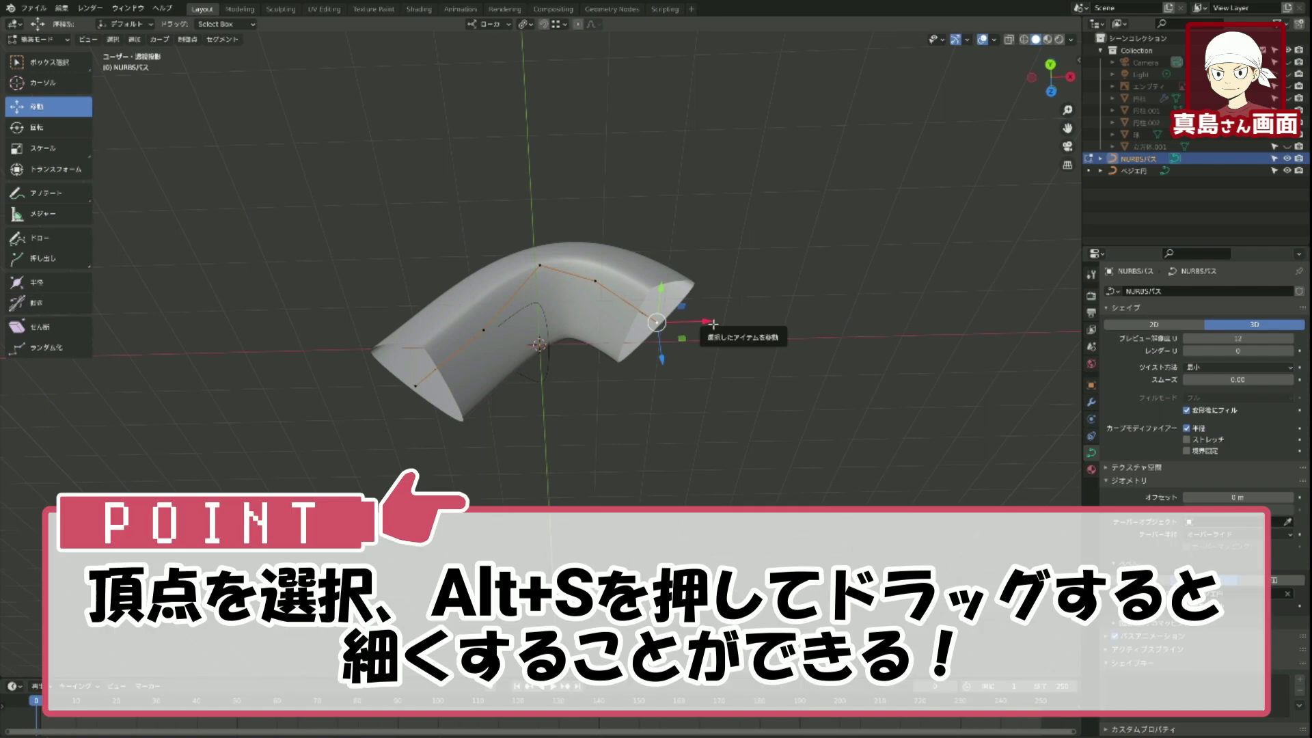
Shrink the end control point's radius with Alt+S, tapering the strand tip to a point
key("alt+s")
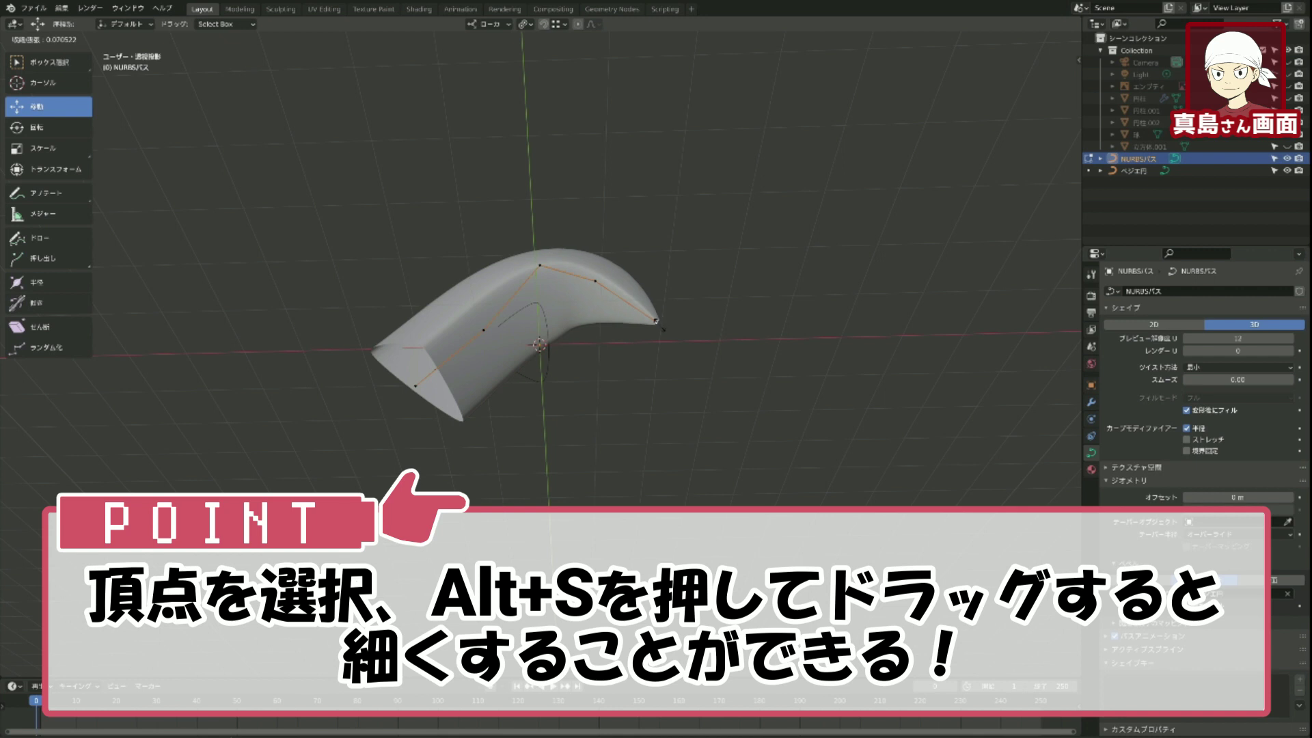
left_click(657, 322)
mouse_move(707, 387)
middle_mouse_down()
mouse_move(604, 415)
mouse_move(679, 460)
mouse_move(835, 395)
mouse_move(676, 395)
mouse_move(705, 382)
mouse_move(723, 293)
mouse_move(785, 377)
middle_mouse_up()
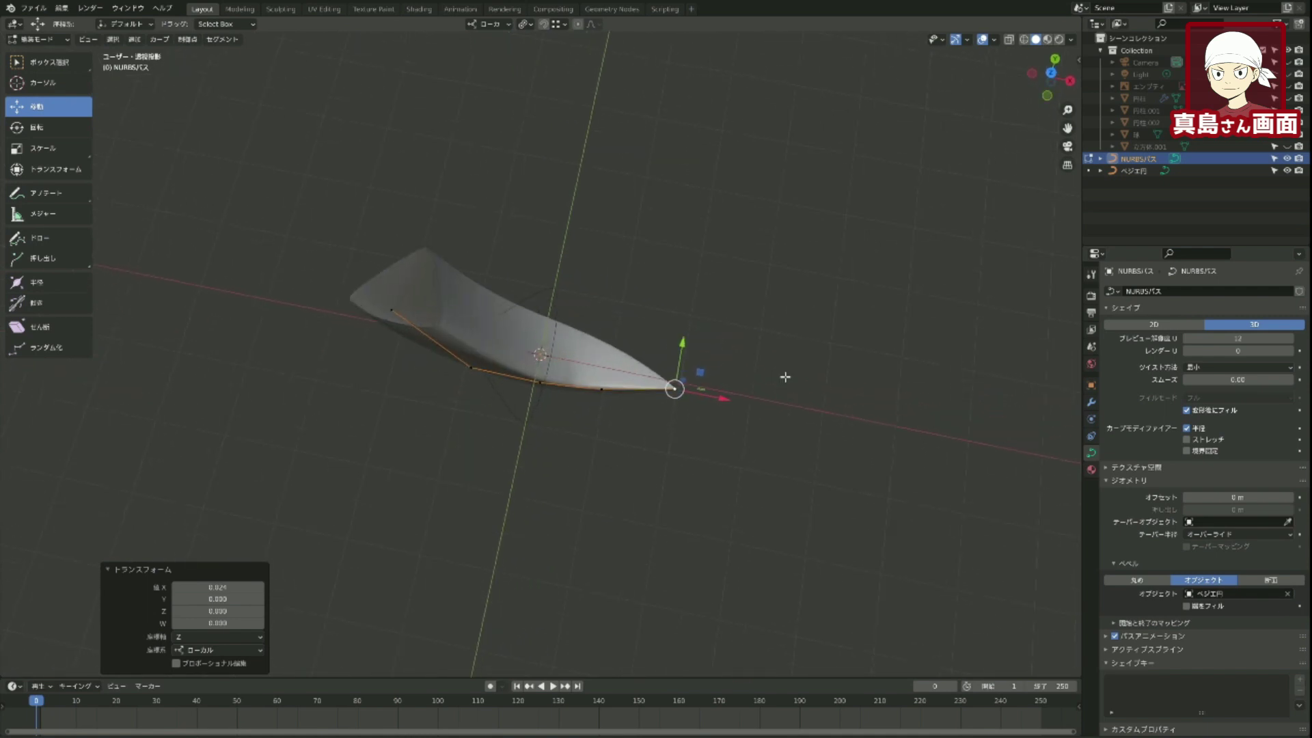
scroll(686, 478, "up", 4)
mouse_move(694, 463)
middle_mouse_down()
mouse_move(647, 530)
mouse_move(521, 395)
mouse_move(638, 527)
mouse_move(615, 439)
mouse_move(582, 421)
middle_mouse_up()
middle_click_drag(761, 331, 647, 399)
scroll(651, 403, "down", 4)
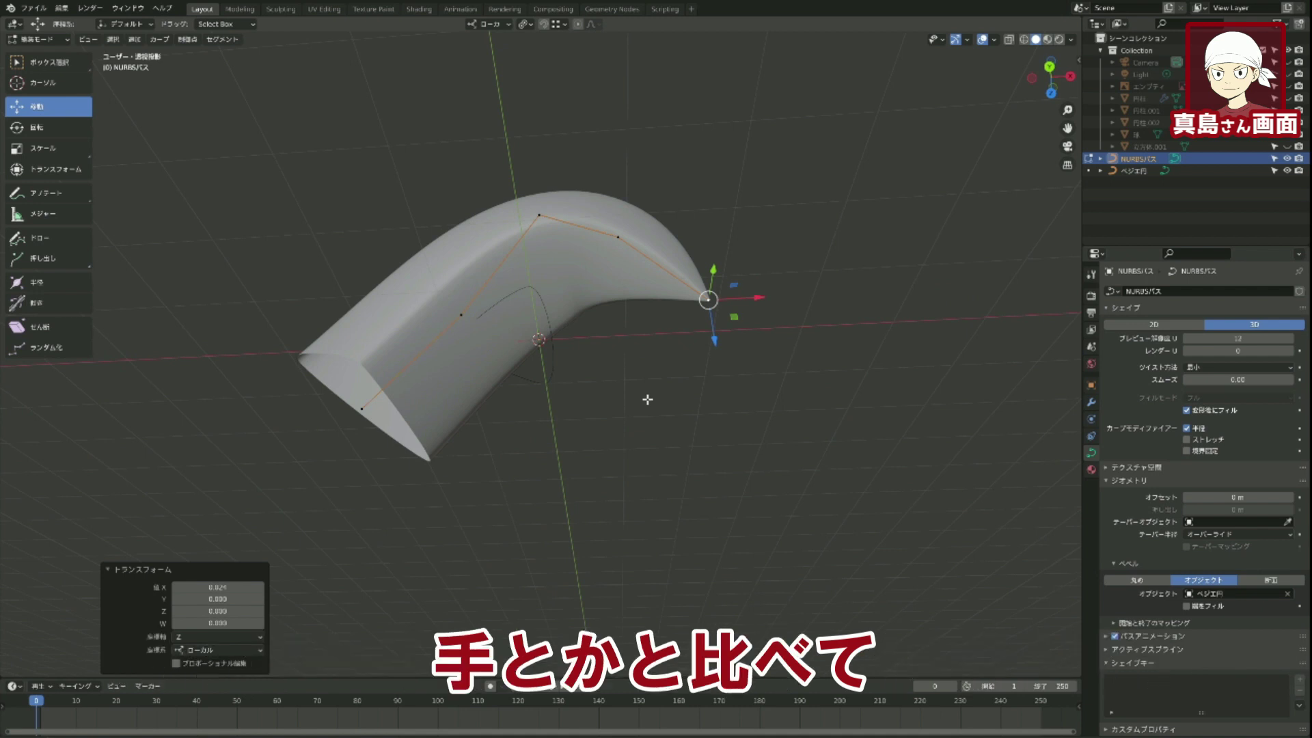
mouse_move(634, 411)
middle_mouse_down()
mouse_move(618, 430)
mouse_move(600, 395)
mouse_move(681, 250)
mouse_move(852, 293)
mouse_move(817, 269)
mouse_move(903, 559)
mouse_move(999, 49)
middle_mouse_up()
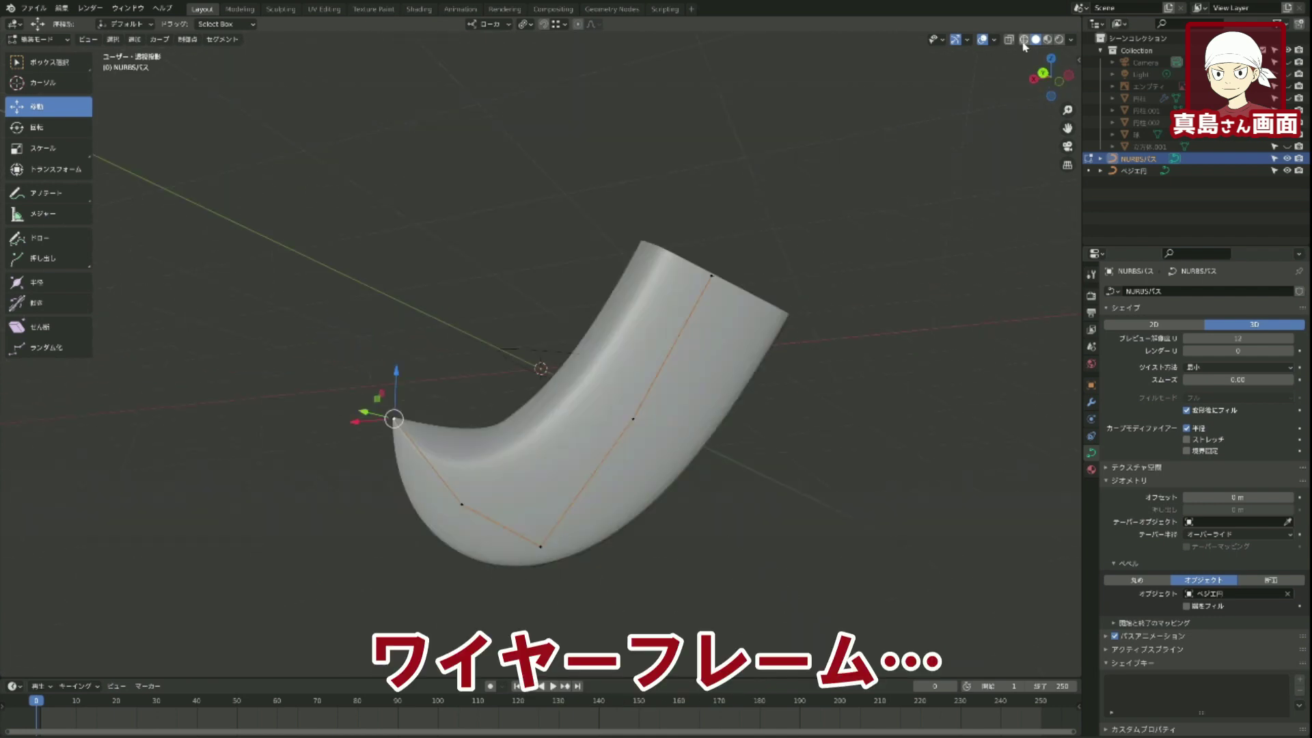
Show the viewport in Wireframe shading and orbit around the tube's mesh
left_click(1024, 41)
mouse_move(1045, 319)
middle_mouse_down()
mouse_move(884, 290)
mouse_move(821, 166)
mouse_move(917, 296)
mouse_move(1000, 318)
mouse_move(799, 527)
mouse_move(808, 507)
mouse_move(839, 565)
mouse_move(922, 504)
mouse_move(842, 558)
mouse_move(802, 509)
mouse_move(948, 151)
middle_mouse_up()
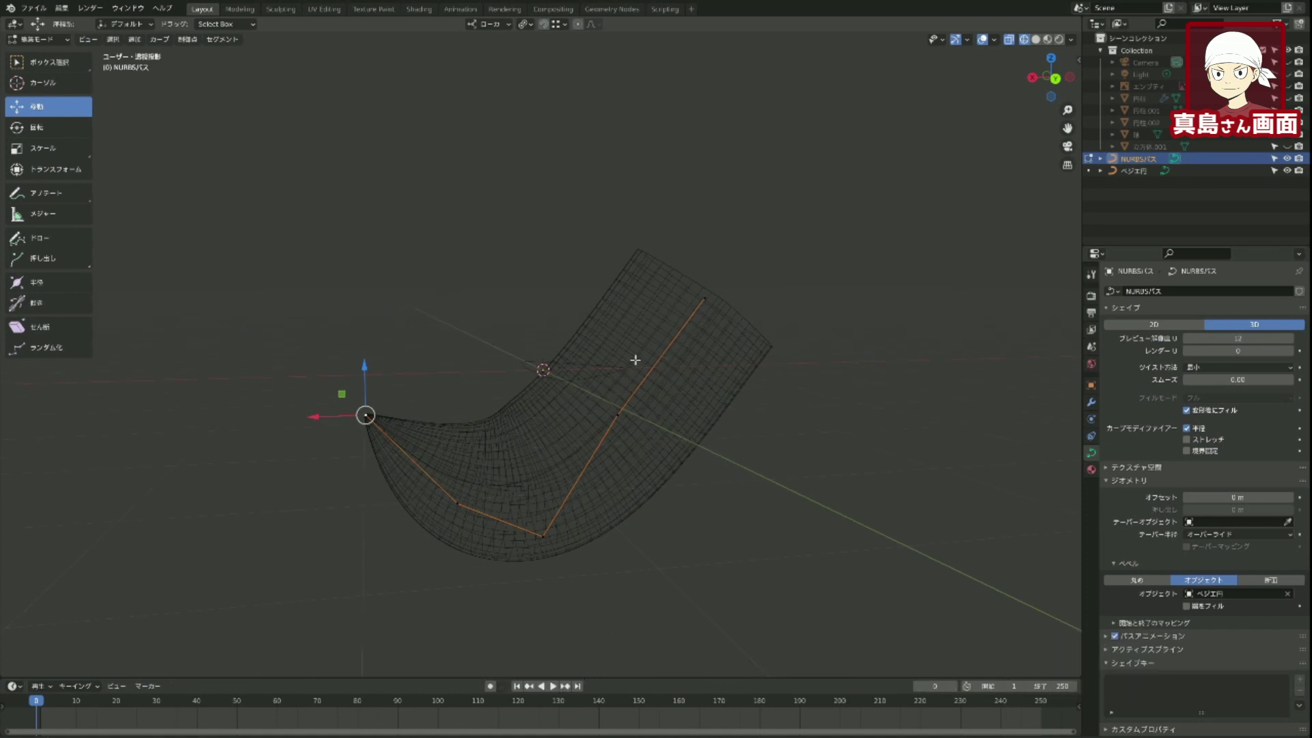
middle_click_drag(950, 199, 936, 209)
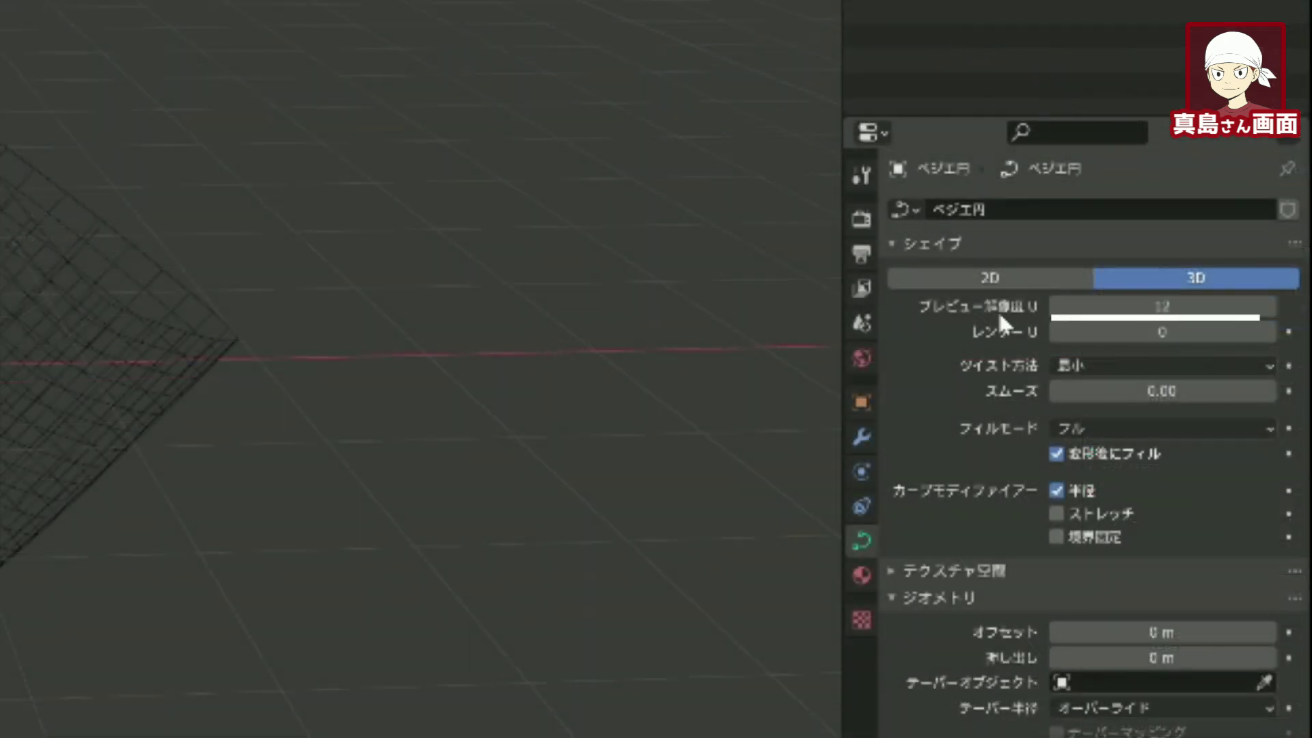
Set the Bezier circle's preview resolution U to 3 and orbit to inspect the coarser tube
left_click(1166, 308)
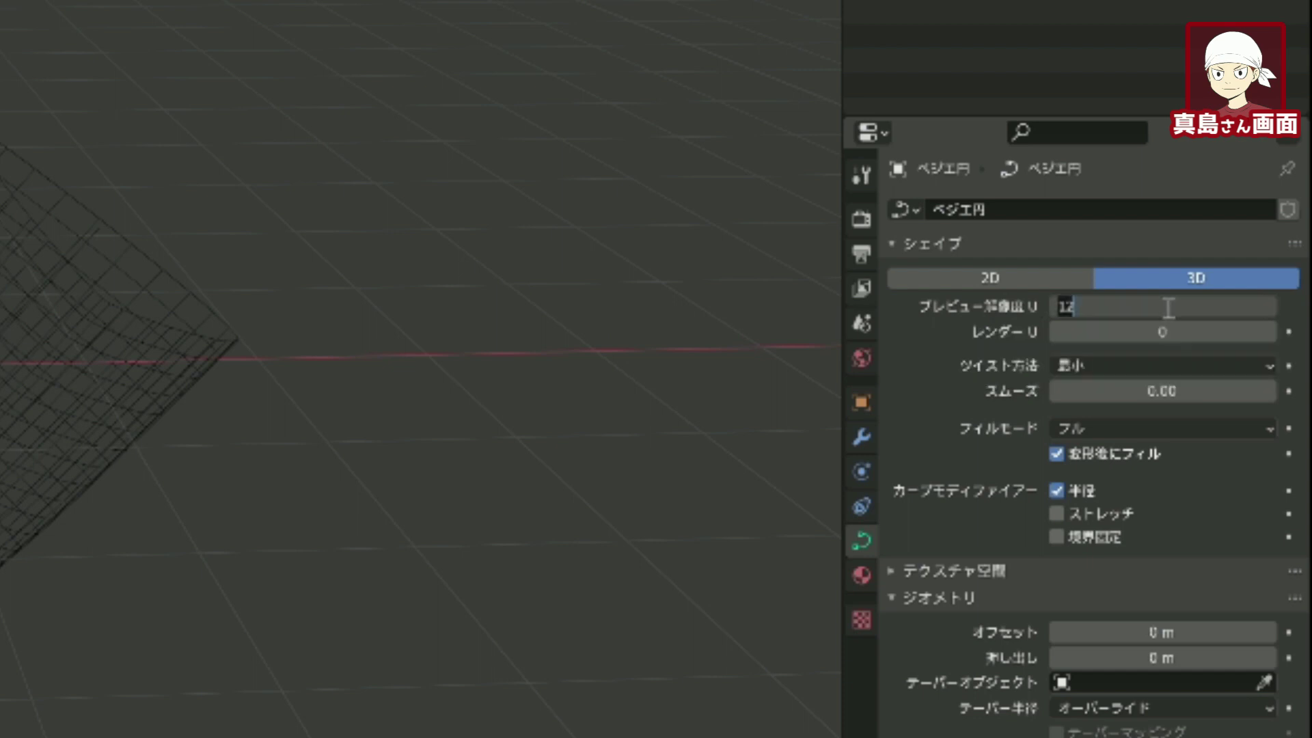
type("3")
key("Return")
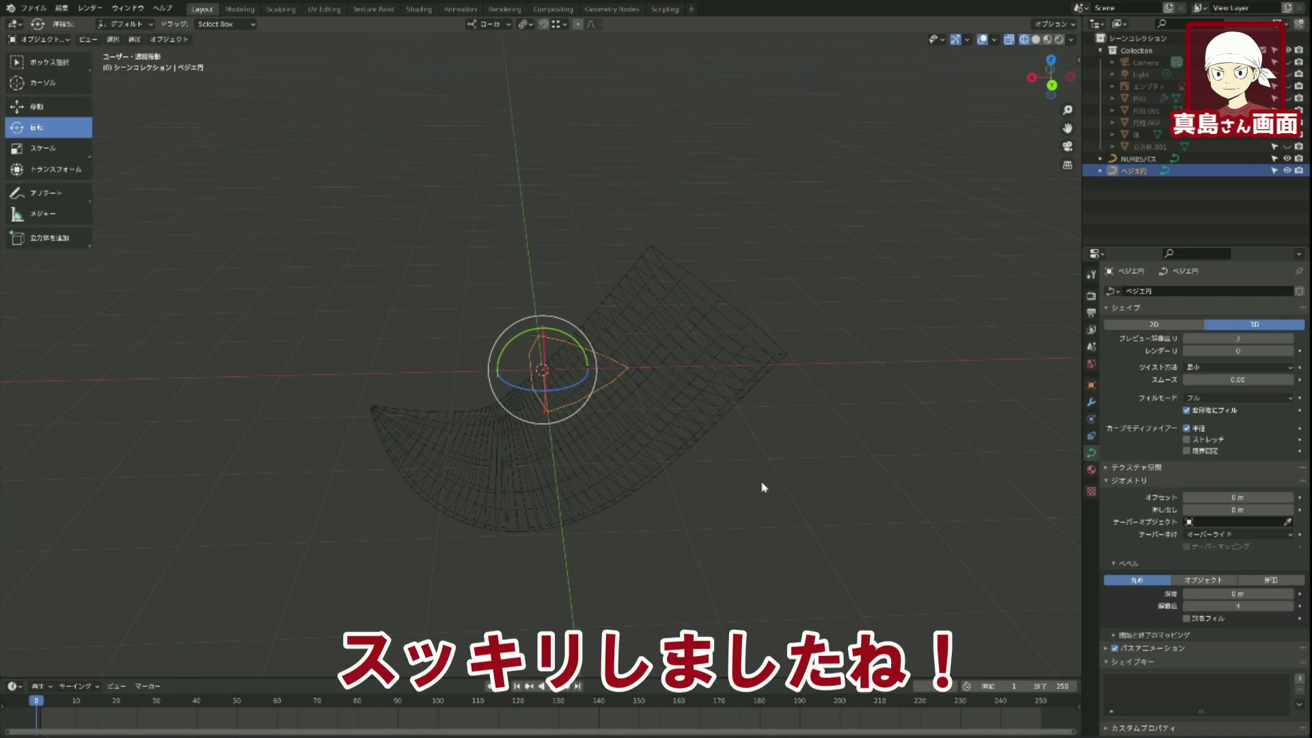
middle_click_drag(763, 487, 817, 516)
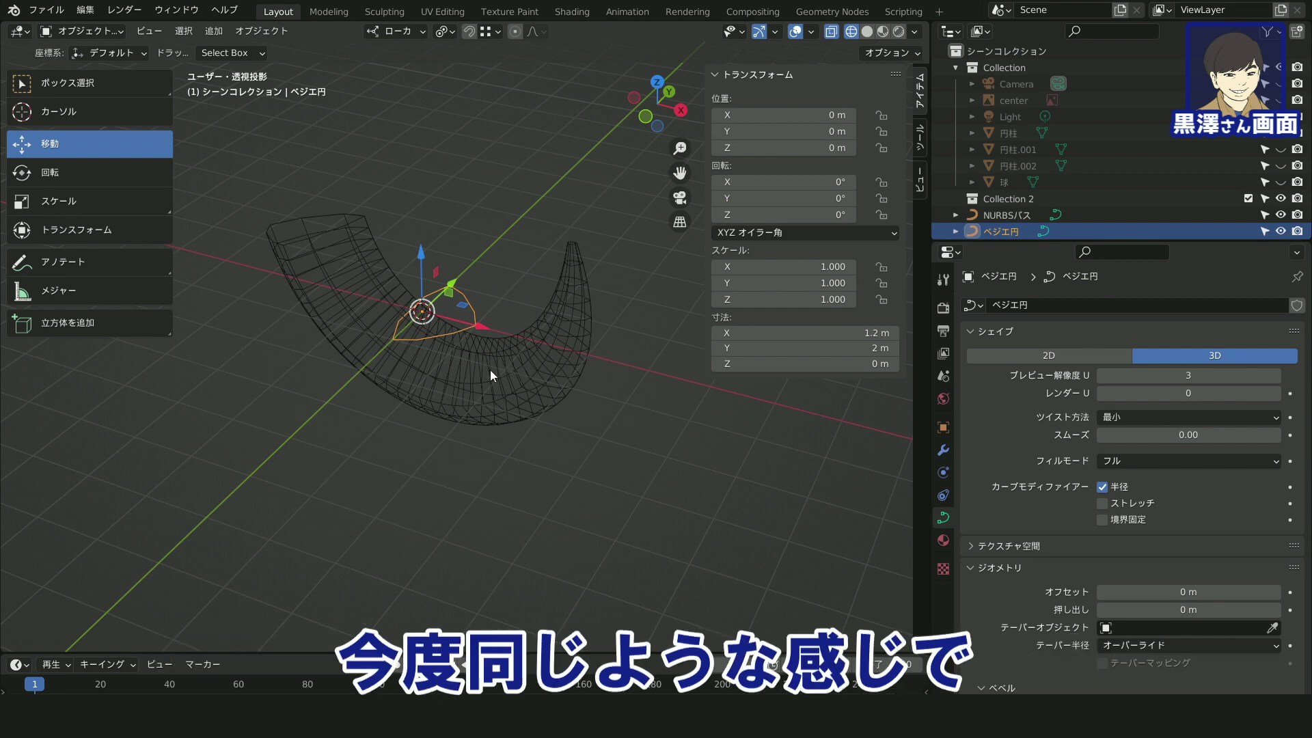
Select the NURBS path and adjust its preview resolution U, first to 3, then to 5
left_click(490, 375)
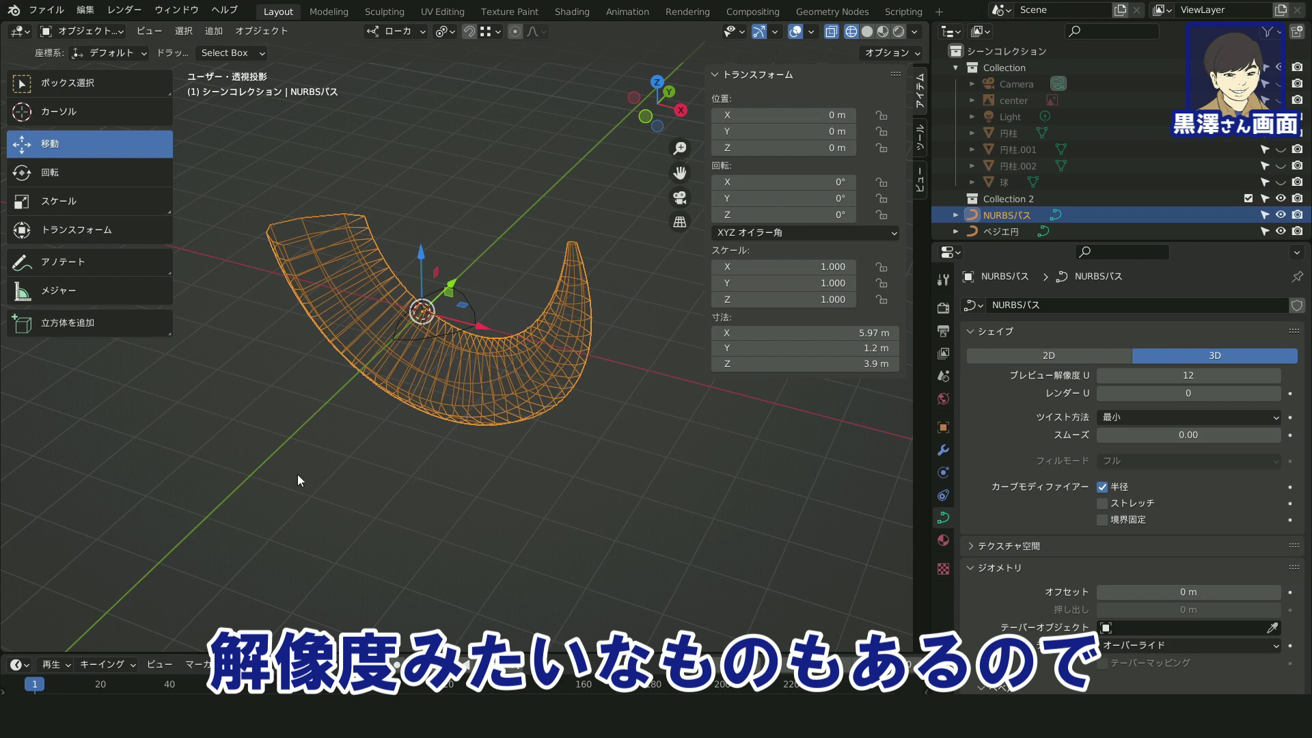
left_click_drag(1181, 377, 1182, 377)
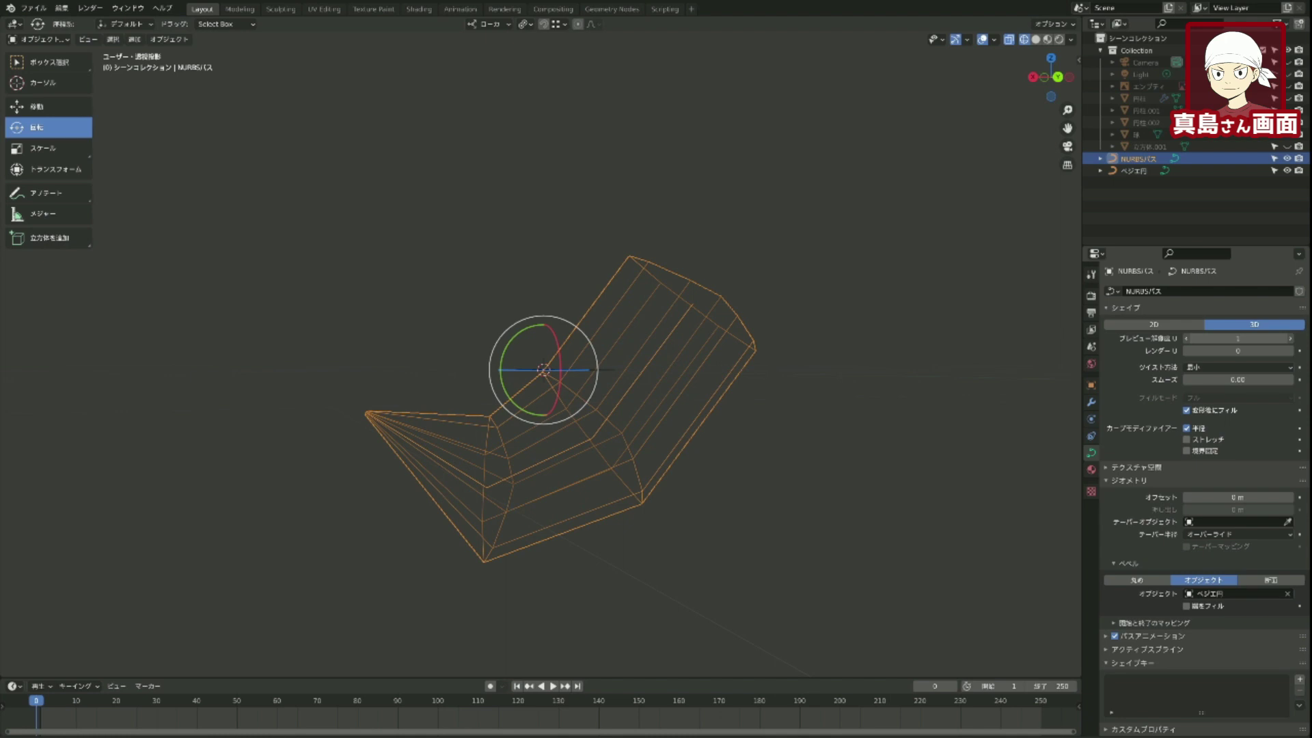
left_click_drag(1238, 338, 1251, 338)
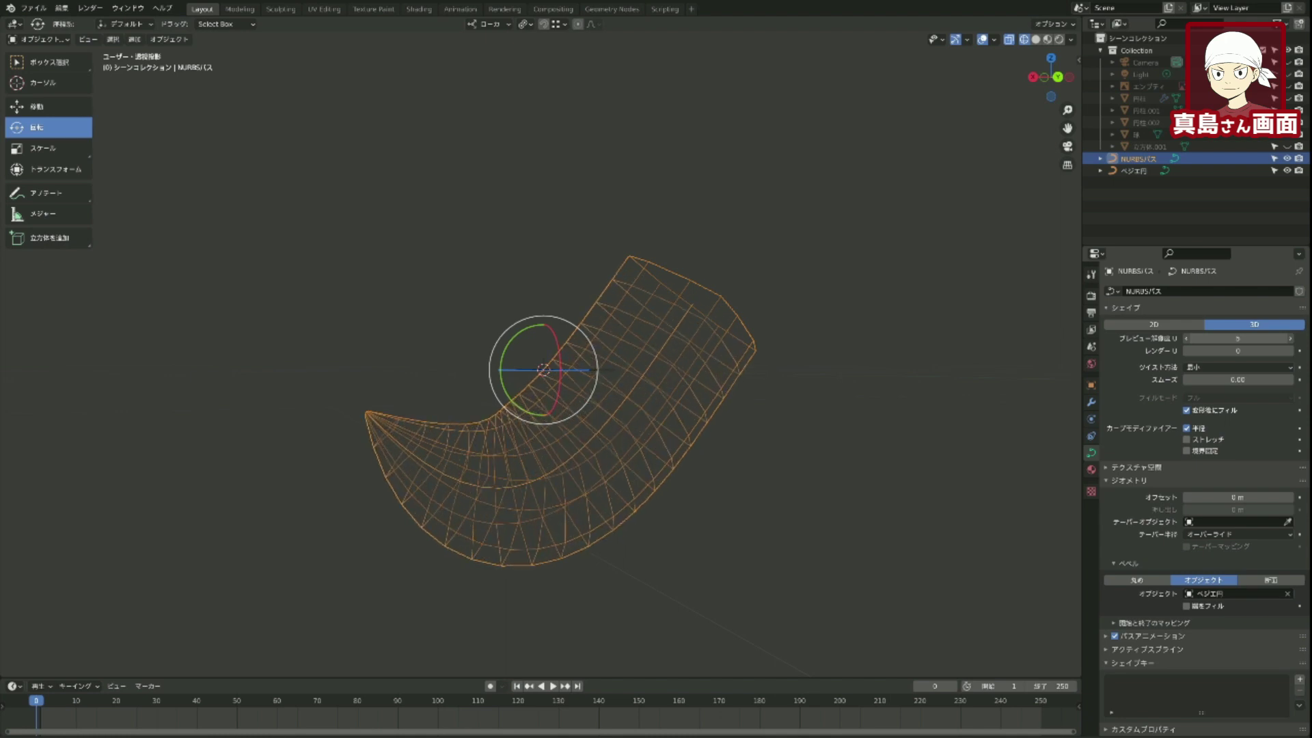
Lower the NURBS path's preview resolution U to 2 and orbit to inspect the blocky surface
mouse_move(1237, 338)
left_mouse_down()
mouse_move(1213, 339)
mouse_move(1239, 337)
left_mouse_up()
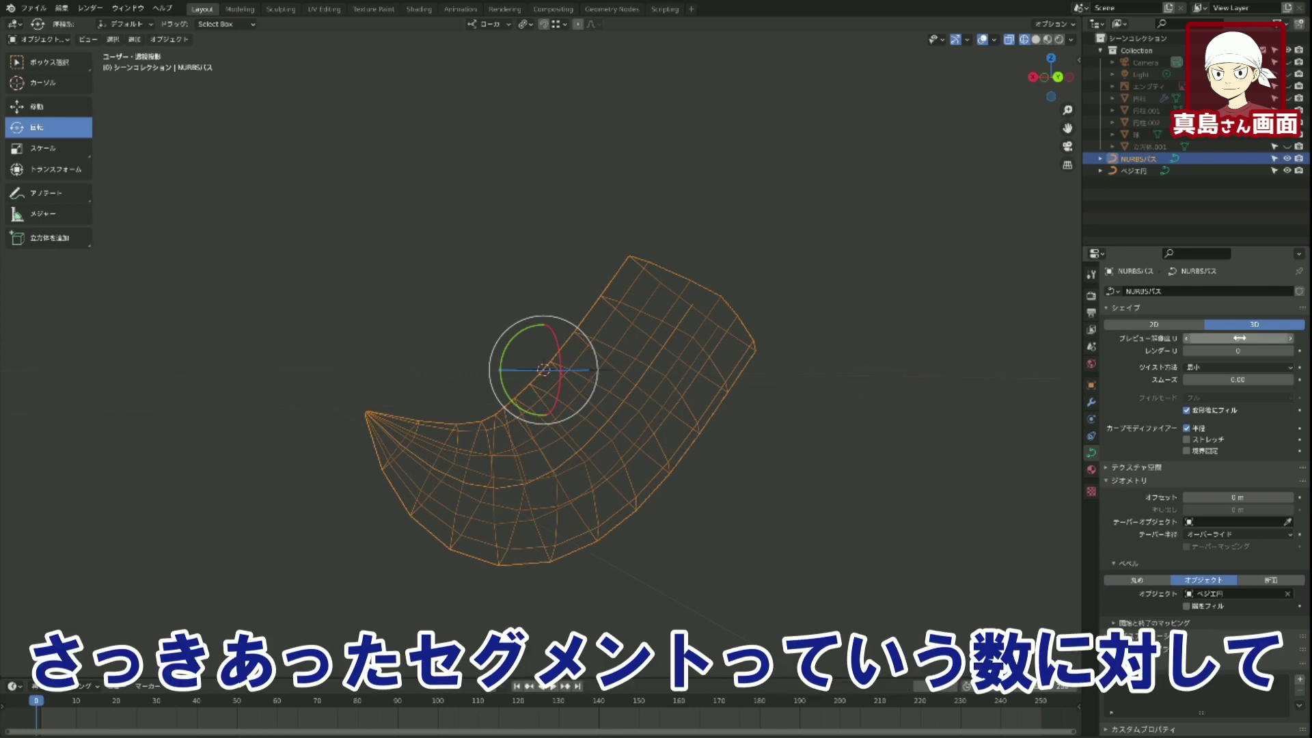
mouse_move(884, 363)
middle_mouse_down()
mouse_move(970, 539)
mouse_move(834, 390)
mouse_move(747, 328)
mouse_move(691, 378)
mouse_move(689, 411)
mouse_move(776, 435)
middle_mouse_up()
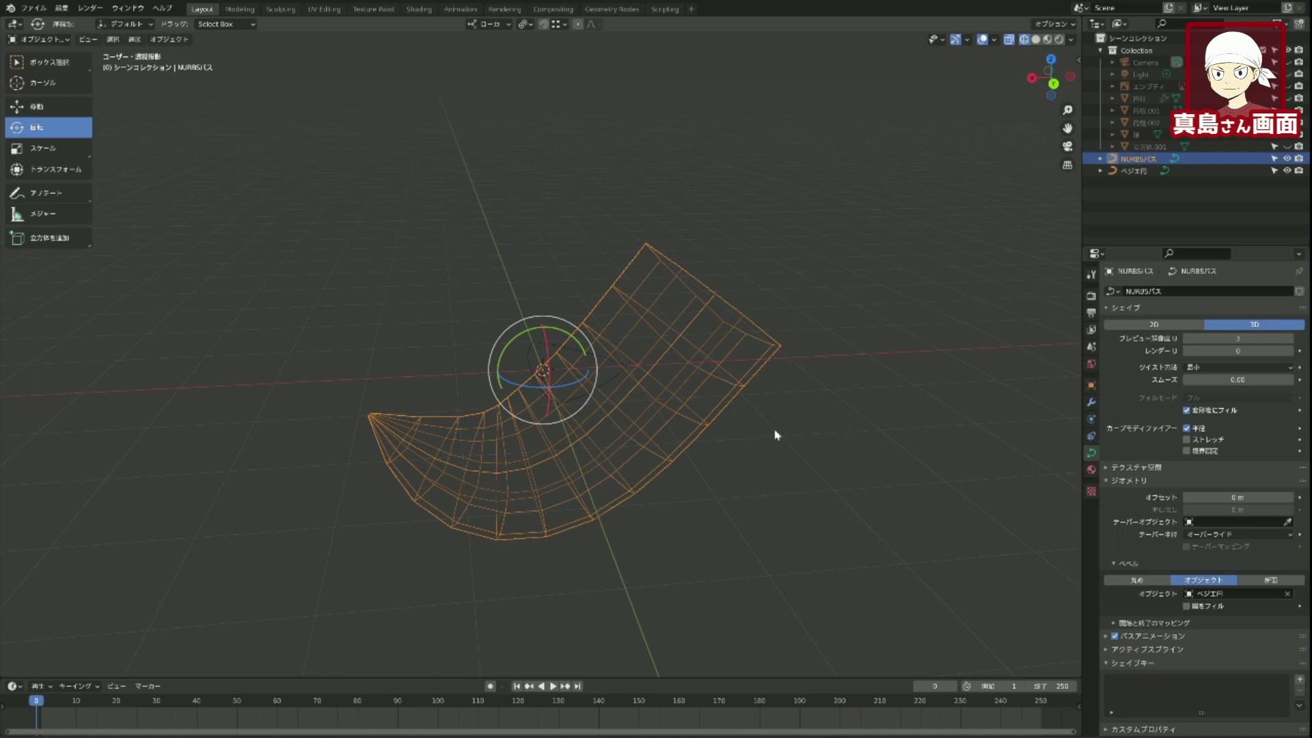
Switch the viewport to Solid shading and orbit around the tube from several angles
left_click(1037, 40)
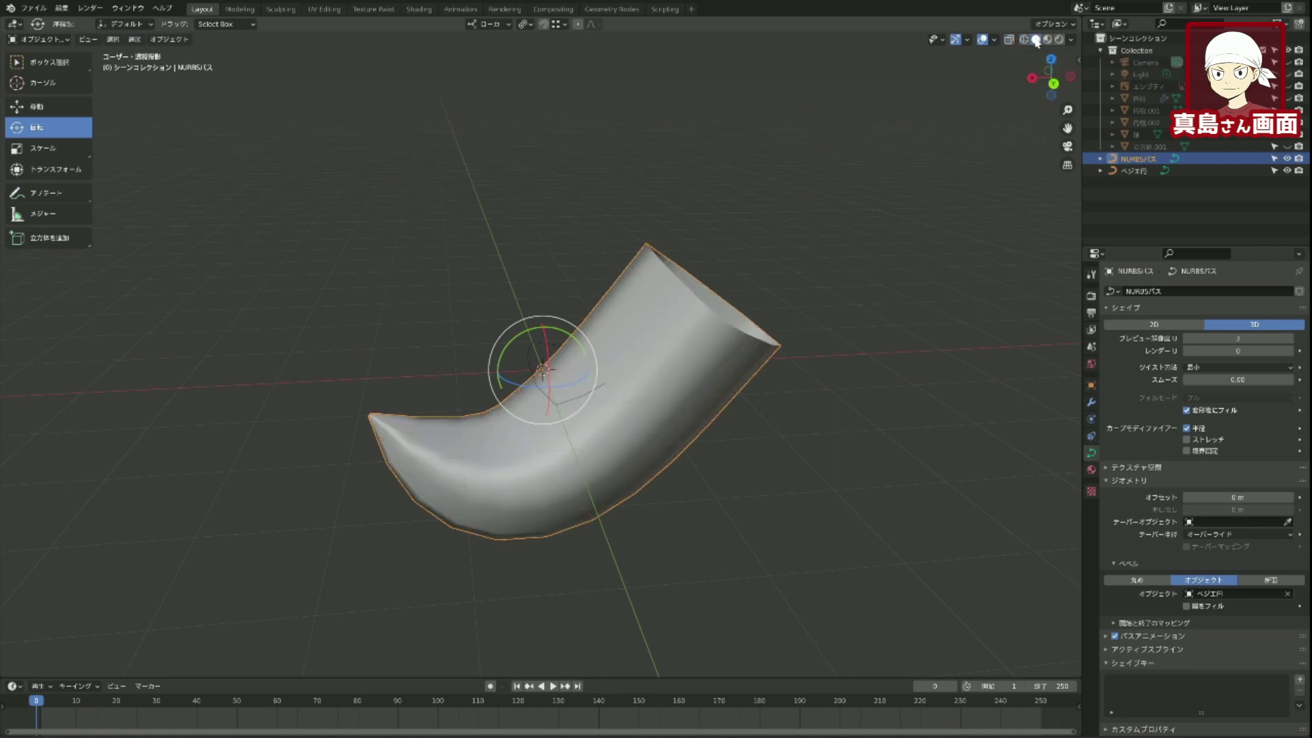
mouse_move(910, 419)
middle_mouse_down()
mouse_move(802, 381)
mouse_move(691, 263)
mouse_move(619, 367)
mouse_move(661, 406)
mouse_move(750, 413)
mouse_move(924, 332)
mouse_move(743, 234)
mouse_move(679, 272)
mouse_move(814, 349)
mouse_move(719, 245)
mouse_move(774, 365)
middle_mouse_up()
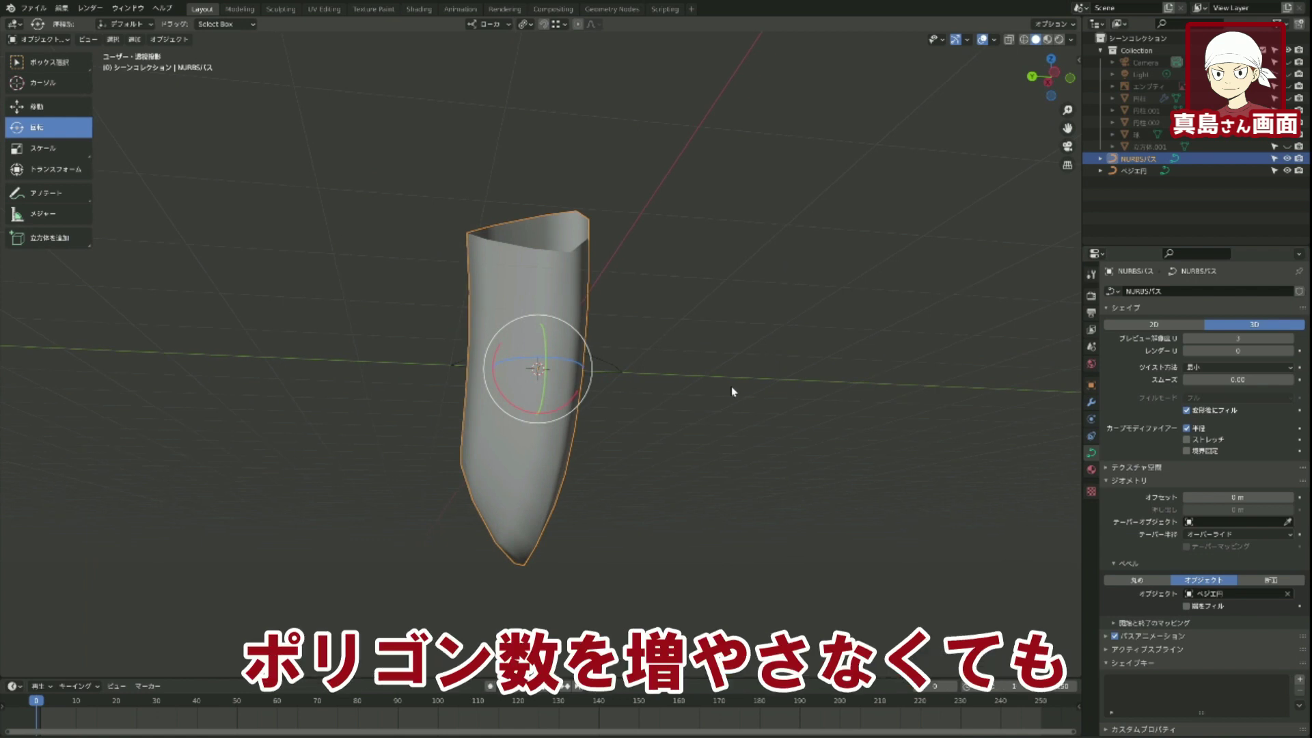
mouse_move(683, 416)
middle_mouse_down()
mouse_move(708, 465)
mouse_move(779, 410)
middle_mouse_up()
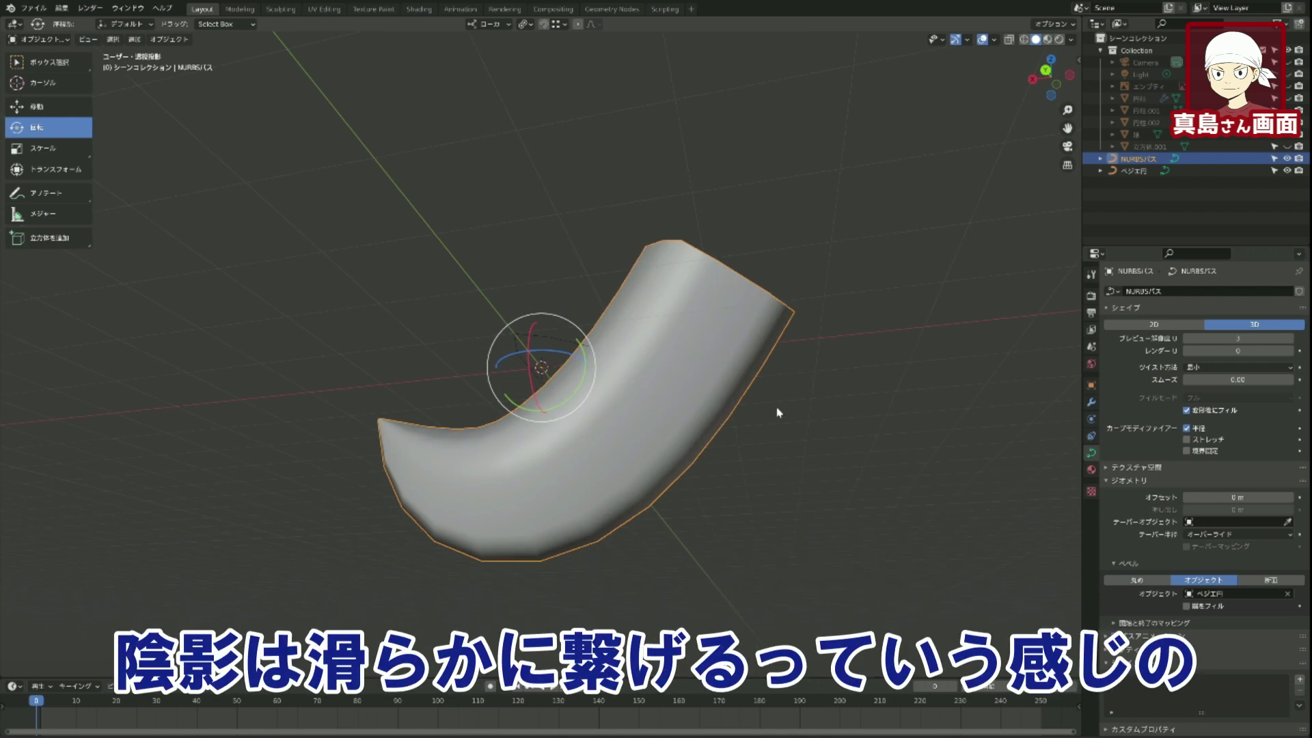
mouse_move(778, 412)
middle_mouse_down()
mouse_move(674, 574)
mouse_move(592, 610)
middle_mouse_up()
mouse_move(618, 542)
middle_mouse_down()
mouse_move(697, 621)
mouse_move(822, 574)
mouse_move(925, 615)
mouse_move(867, 79)
mouse_move(720, 604)
middle_mouse_up()
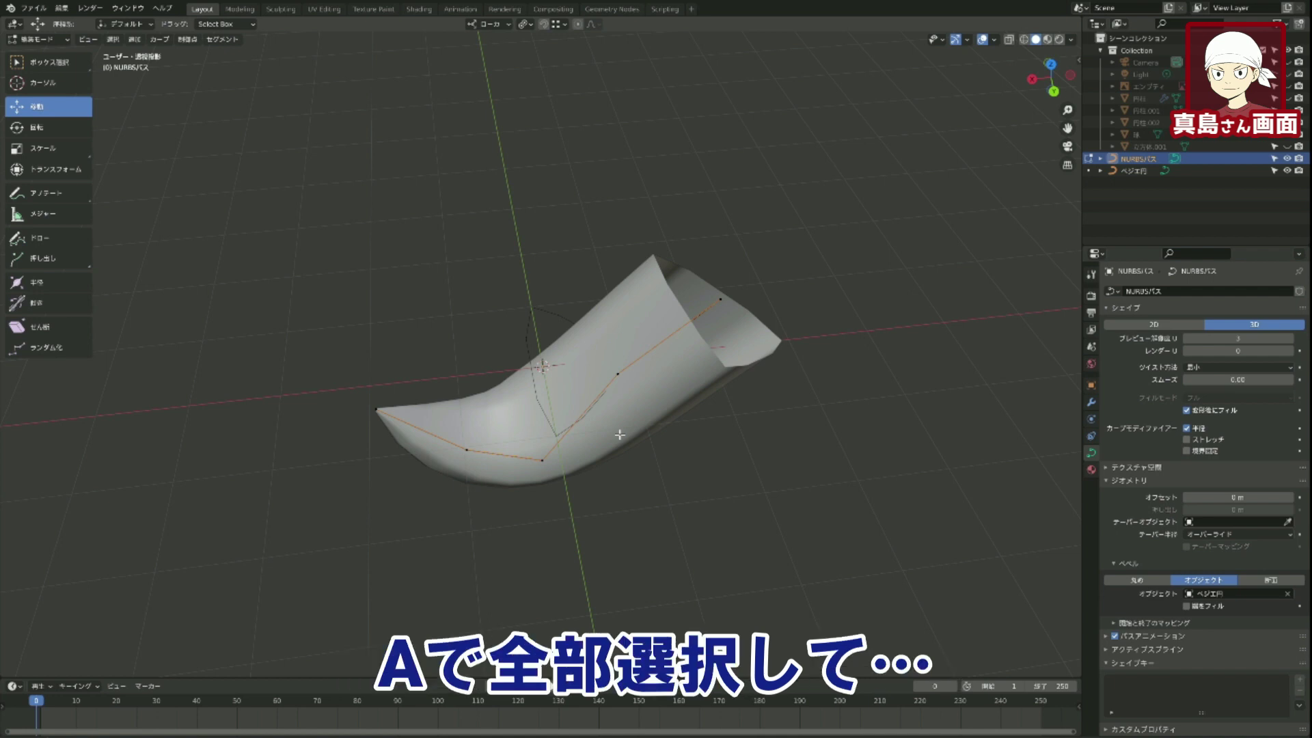
Select all path control points and try tilting the whole path, then cancel
key("a")
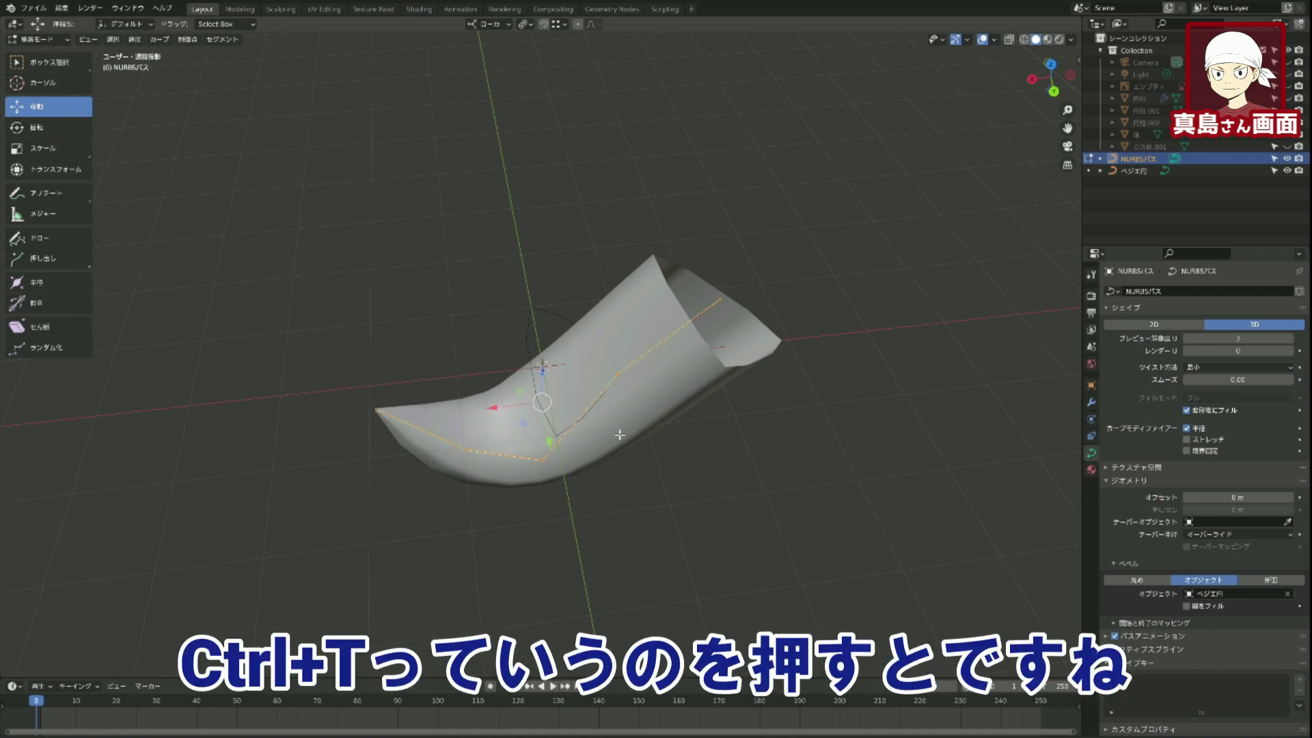
key("ctrl+t")
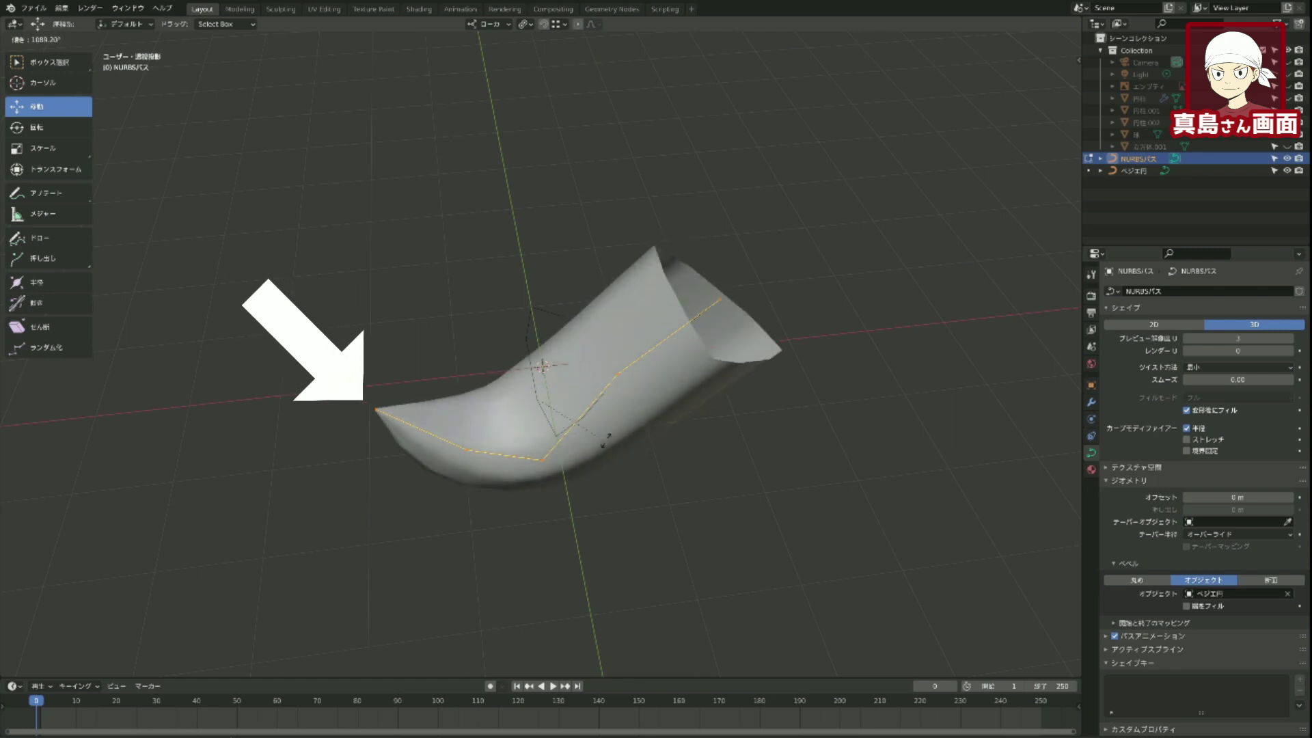
left_click(384, 456)
Tilt only the strand's tip control point by 53.1° to twist the strand
left_click(375, 411)
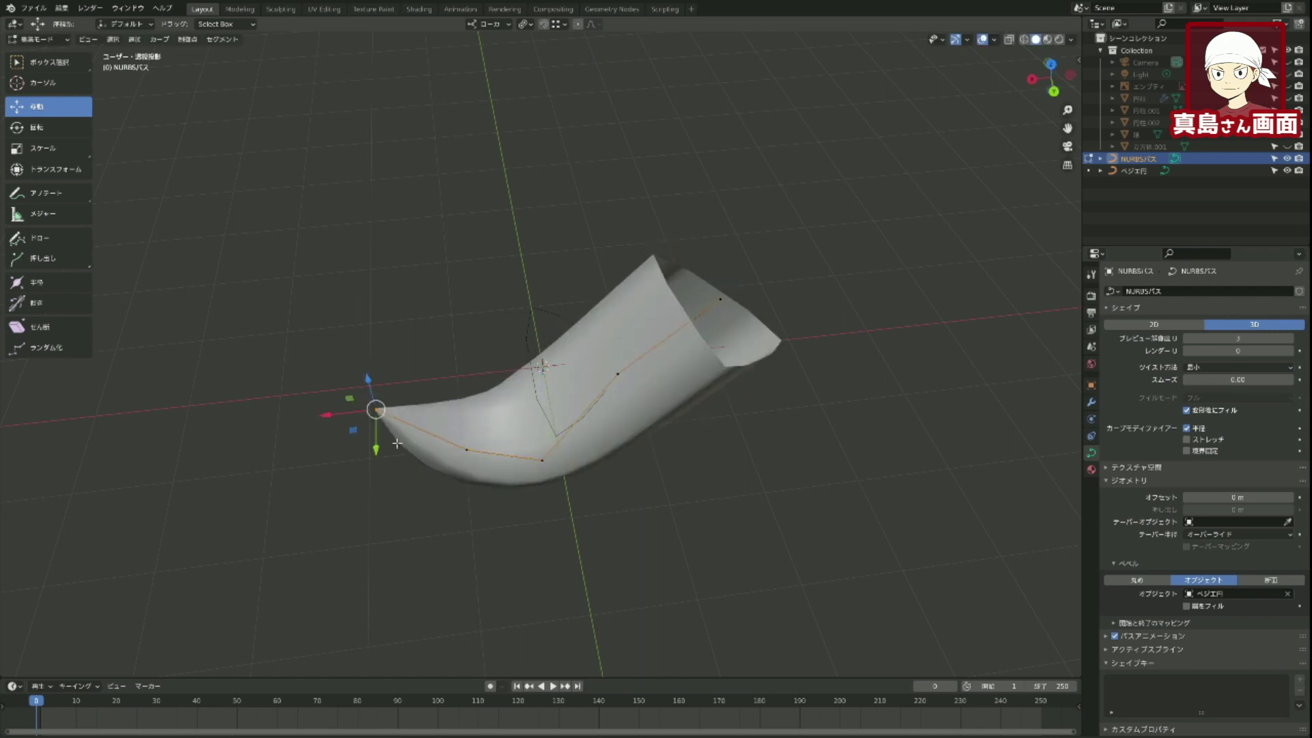
key("ctrl+t")
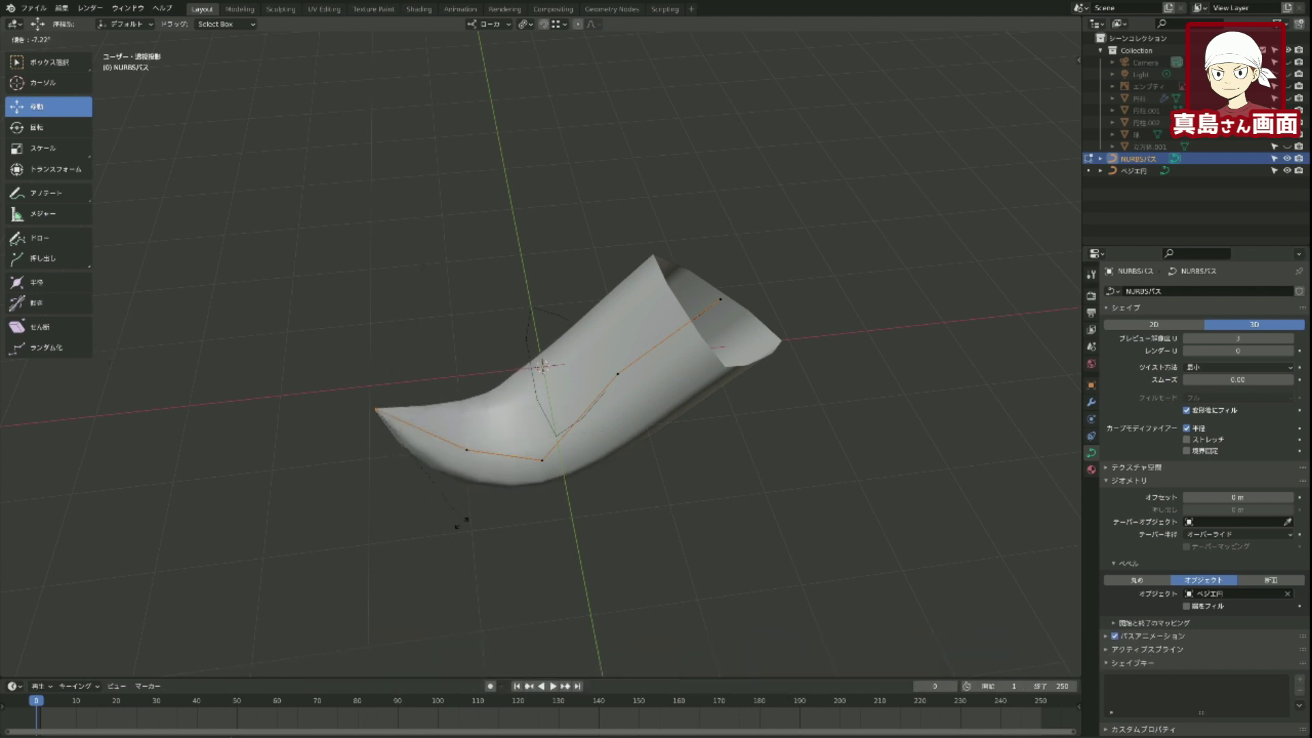
left_click(428, 121)
mouse_move(429, 122)
middle_mouse_down()
mouse_move(690, 292)
mouse_move(703, 515)
mouse_move(750, 445)
middle_mouse_up()
key("ctrl+z")
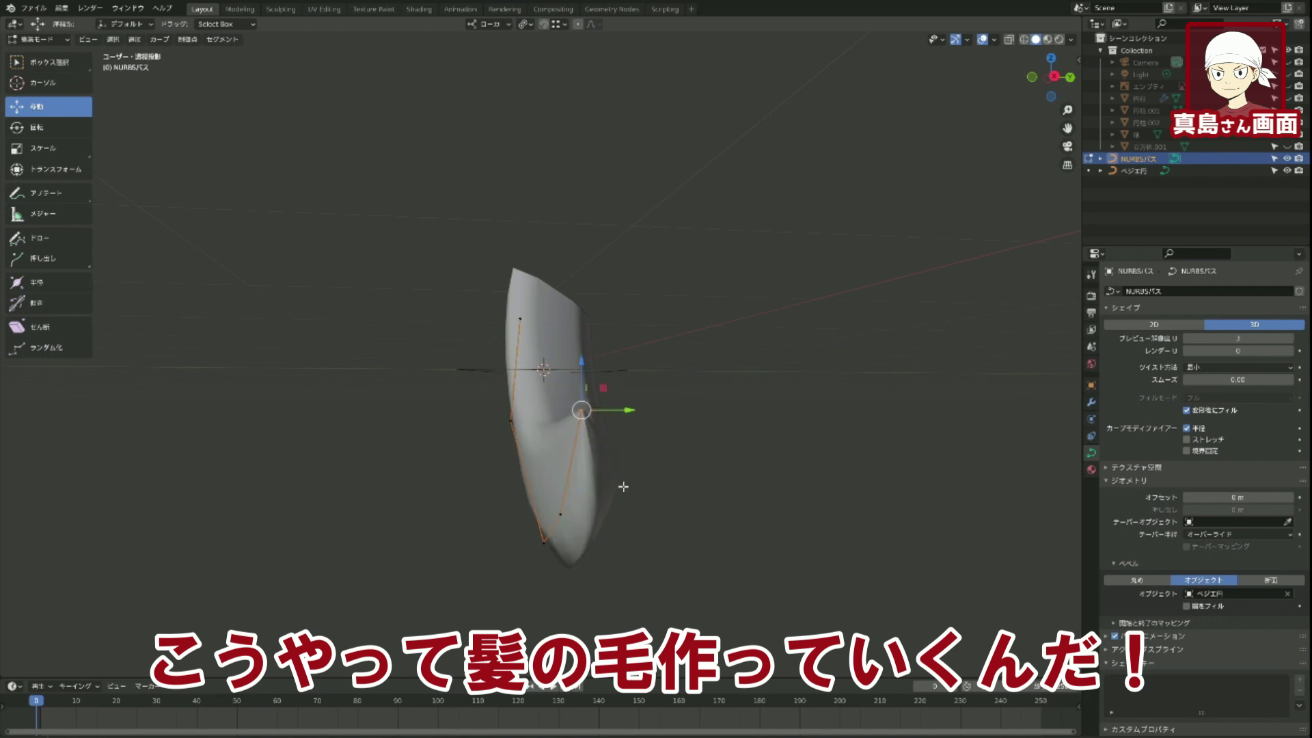
key("ctrl+t")
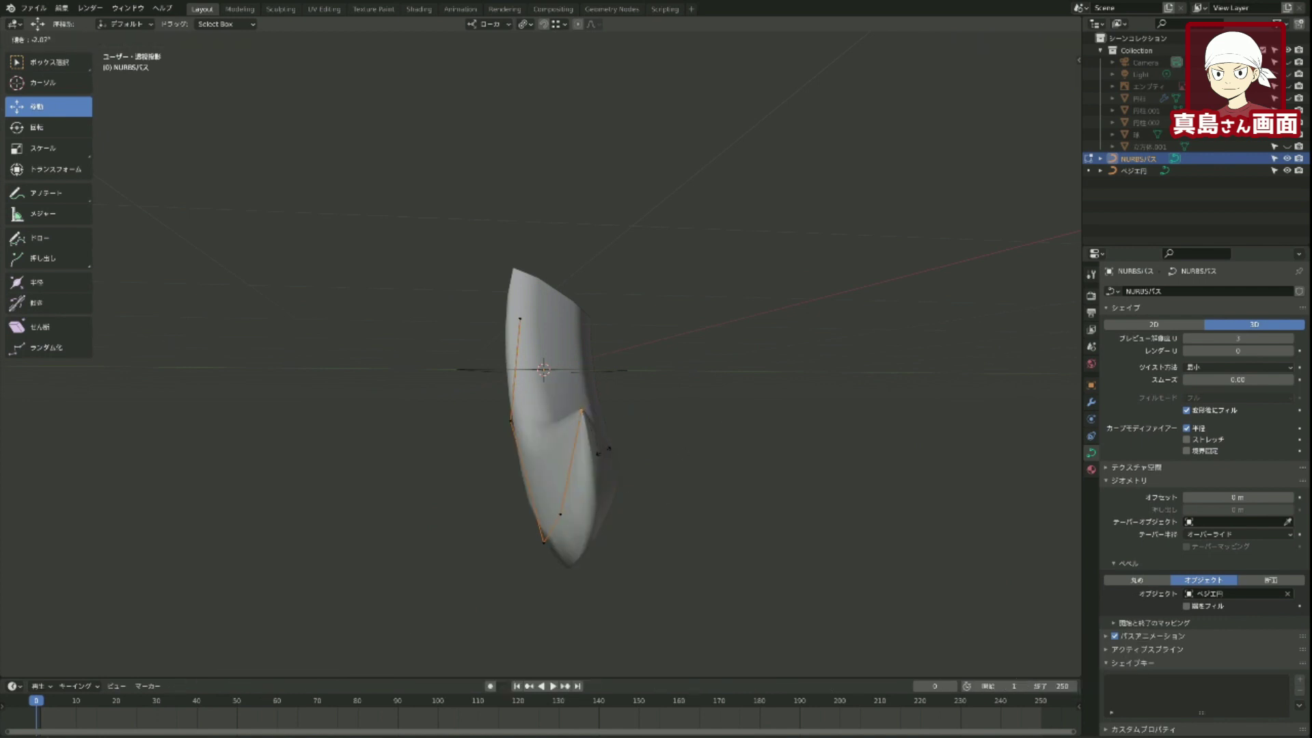
left_click(785, 451)
middle_click_drag(786, 451, 718, 440)
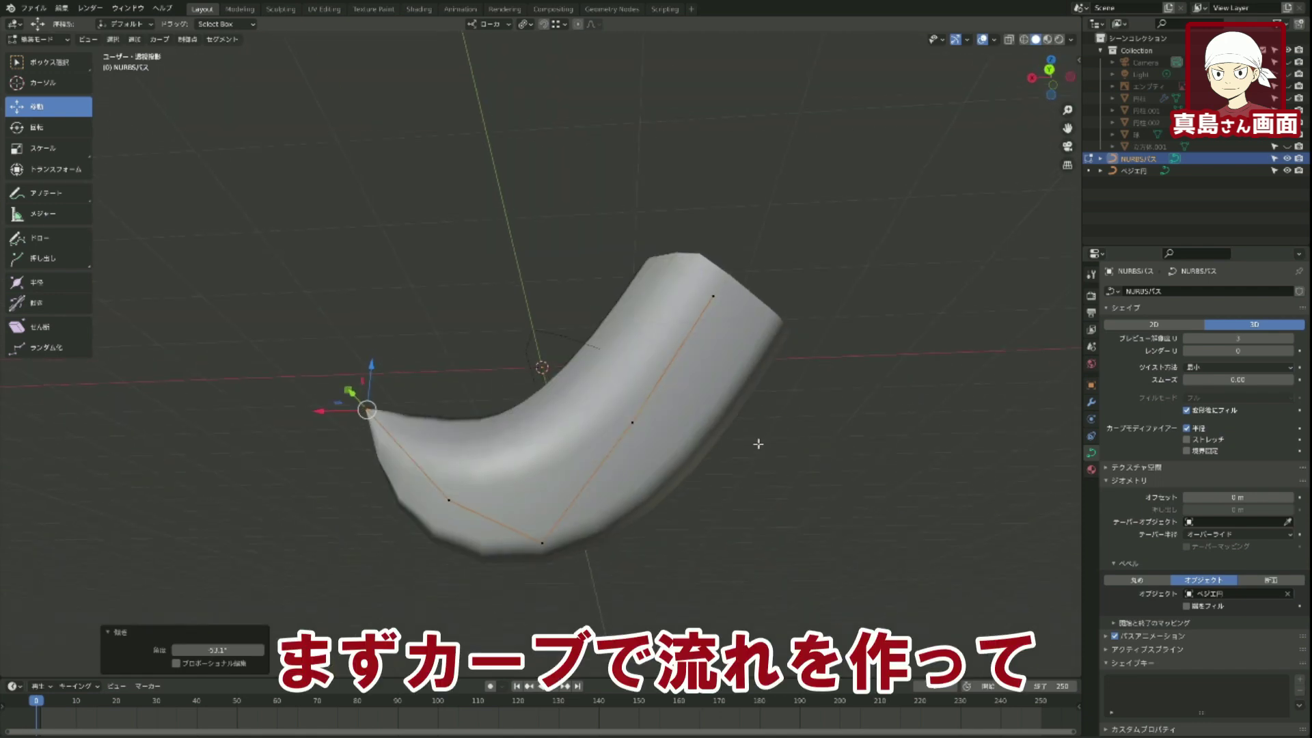
Deselect the tilted tip, box-select over the curve, then select all of the path's control points
mouse_move(758, 444)
middle_mouse_down()
mouse_move(735, 524)
mouse_move(656, 516)
mouse_move(658, 460)
mouse_move(680, 433)
mouse_move(764, 428)
mouse_move(424, 580)
mouse_move(478, 536)
mouse_move(569, 537)
mouse_move(486, 438)
mouse_move(697, 562)
mouse_move(702, 581)
middle_mouse_up()
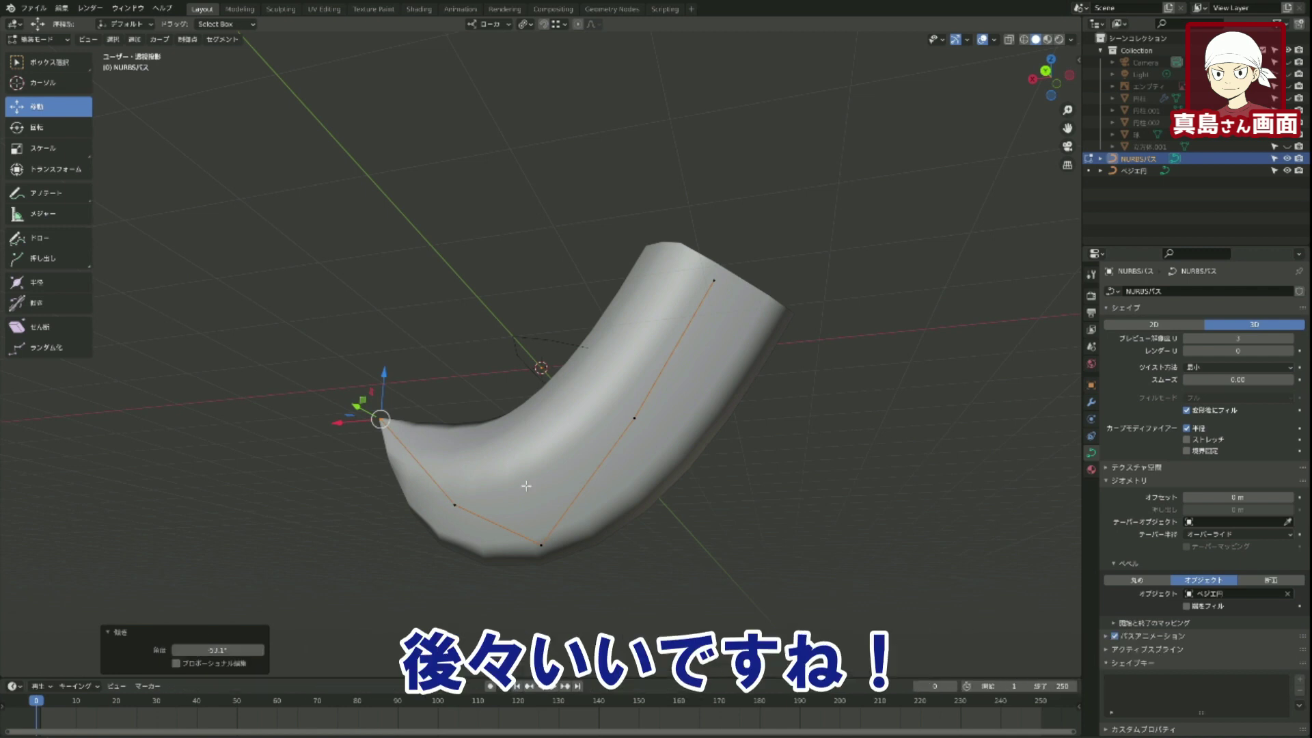
left_click(536, 425)
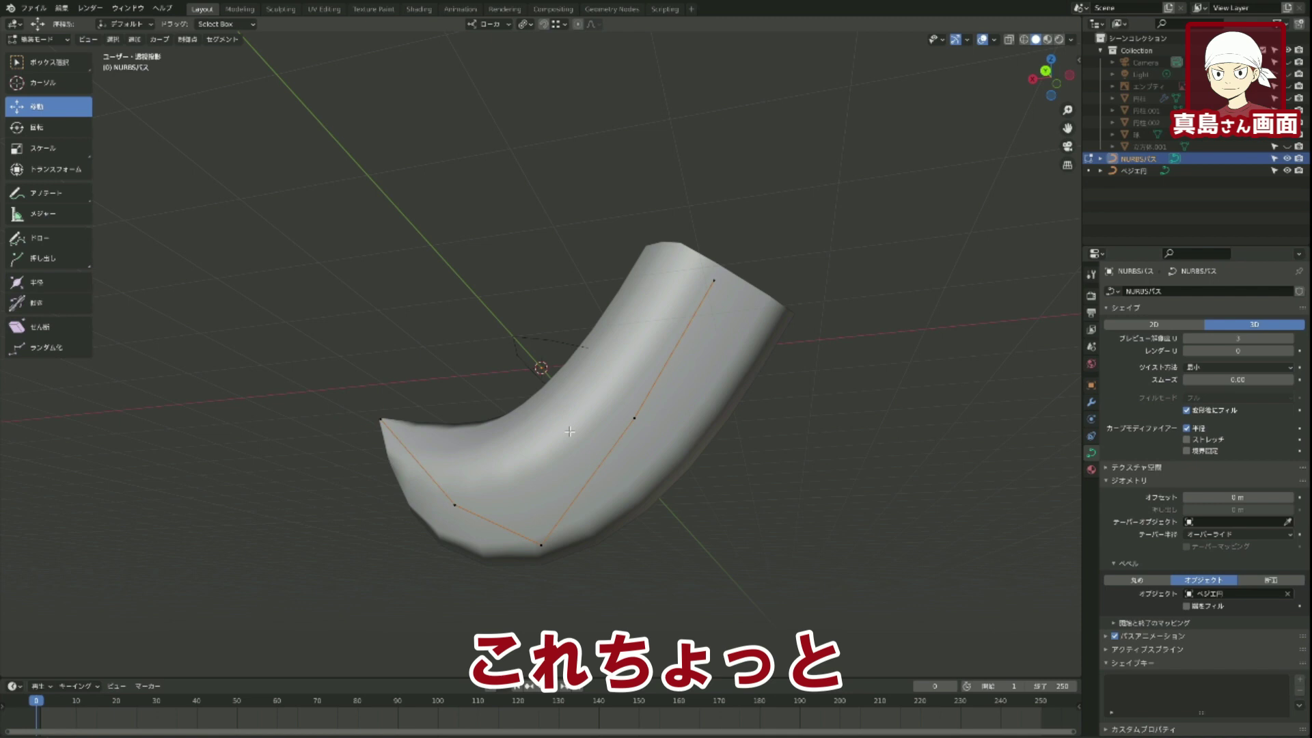
mouse_move(627, 542)
middle_mouse_down()
mouse_move(741, 571)
mouse_move(662, 548)
mouse_move(703, 467)
middle_mouse_up()
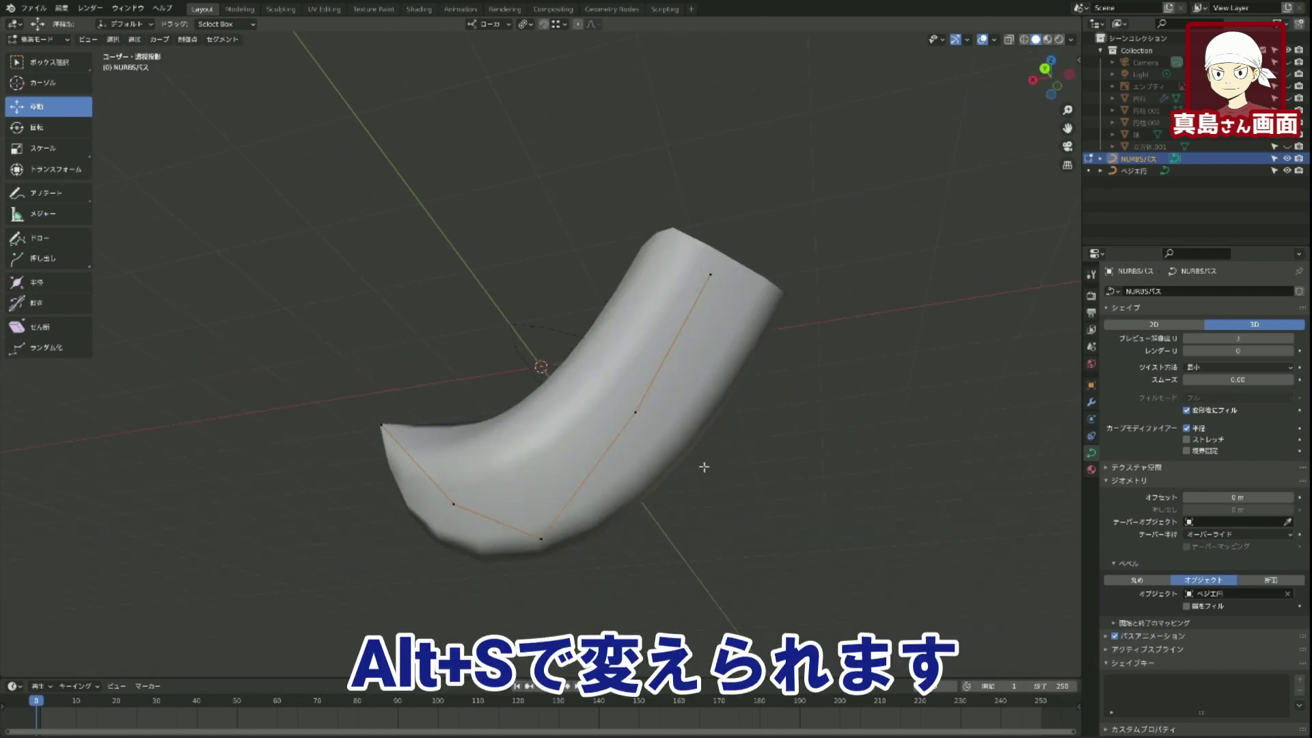
left_click_drag(469, 340, 820, 506)
key("a")
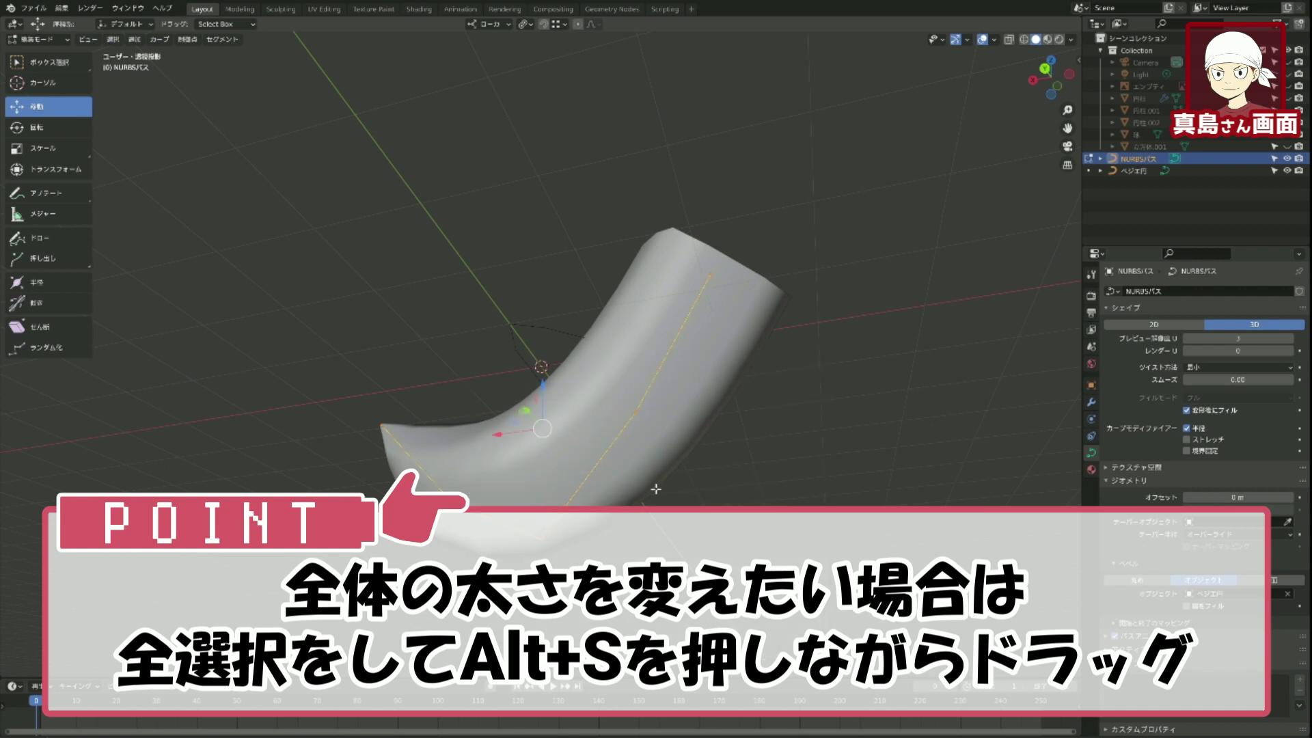
Scale up the radius of the whole strand with Alt+S, then view it as wireframe
key("alt+s")
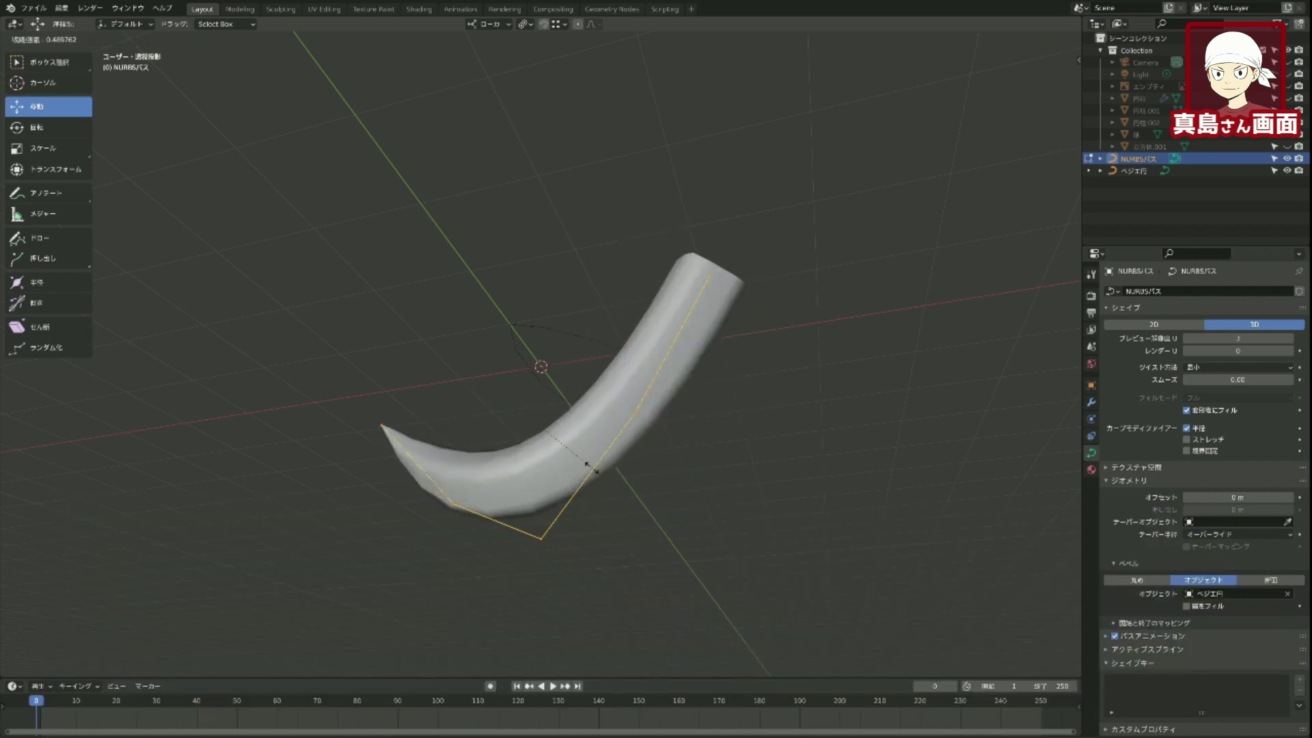
left_click(617, 466)
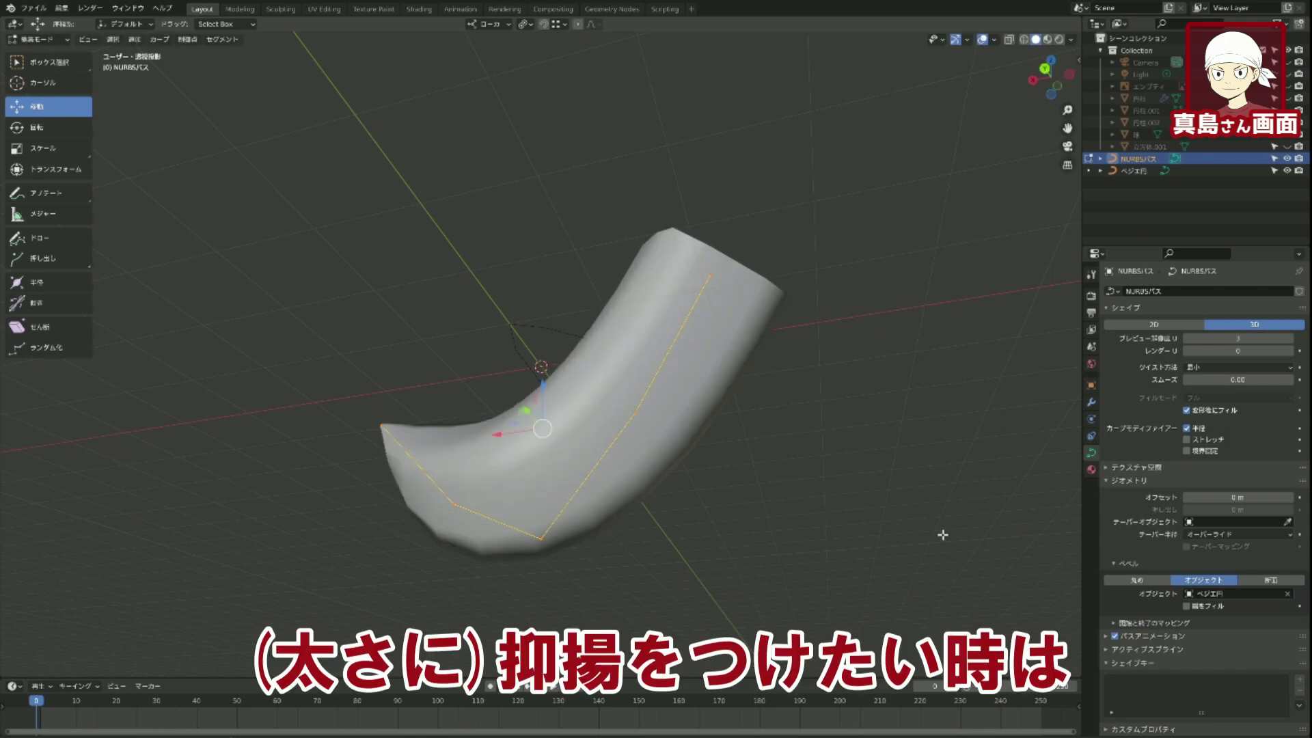
left_click(1025, 41)
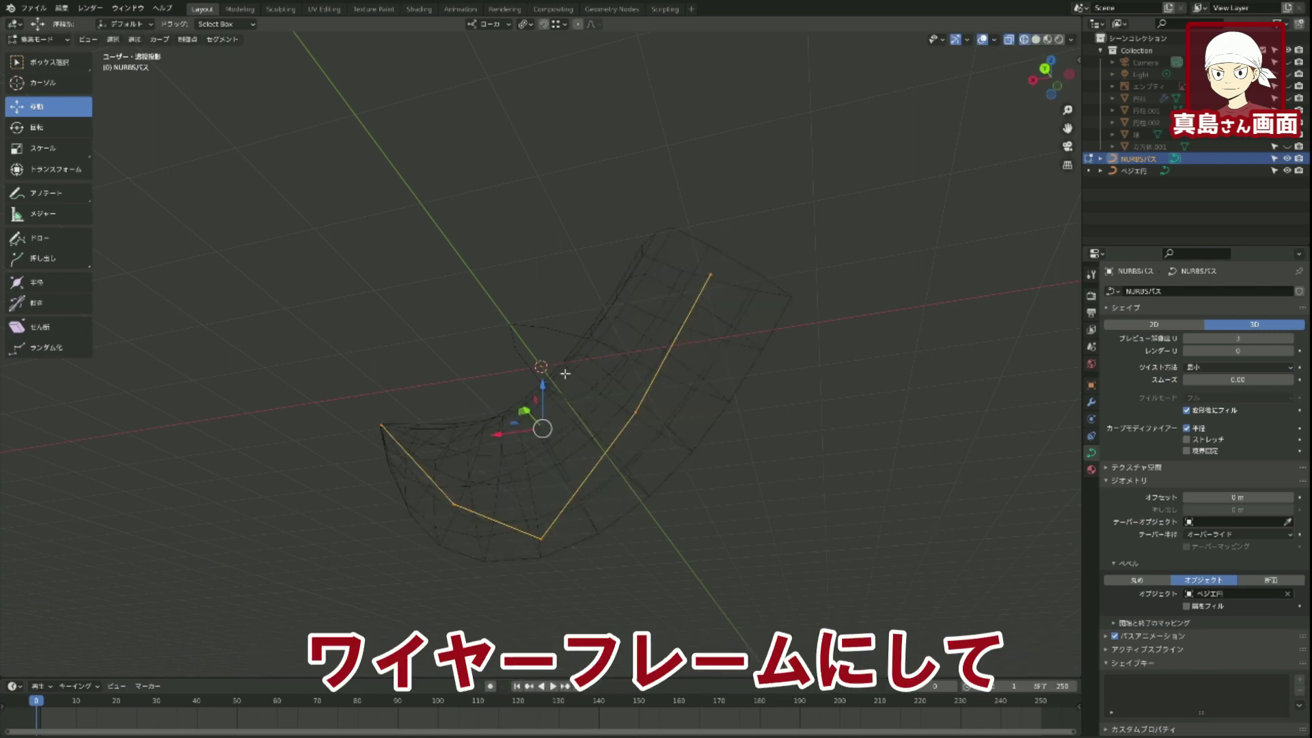
middle_click_drag(759, 550, 780, 591)
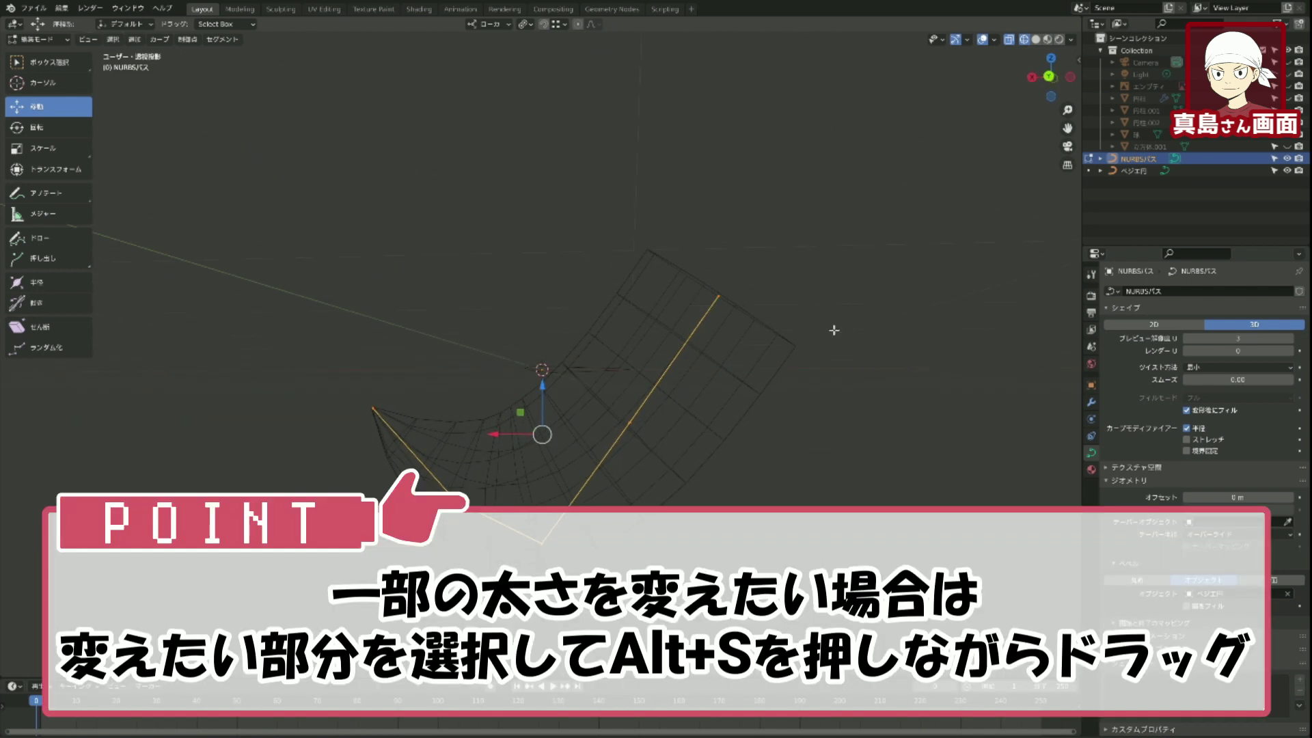
Fatten the strand around its middle control point with a 1.530 radius scale, back in Solid shading
left_click(630, 422)
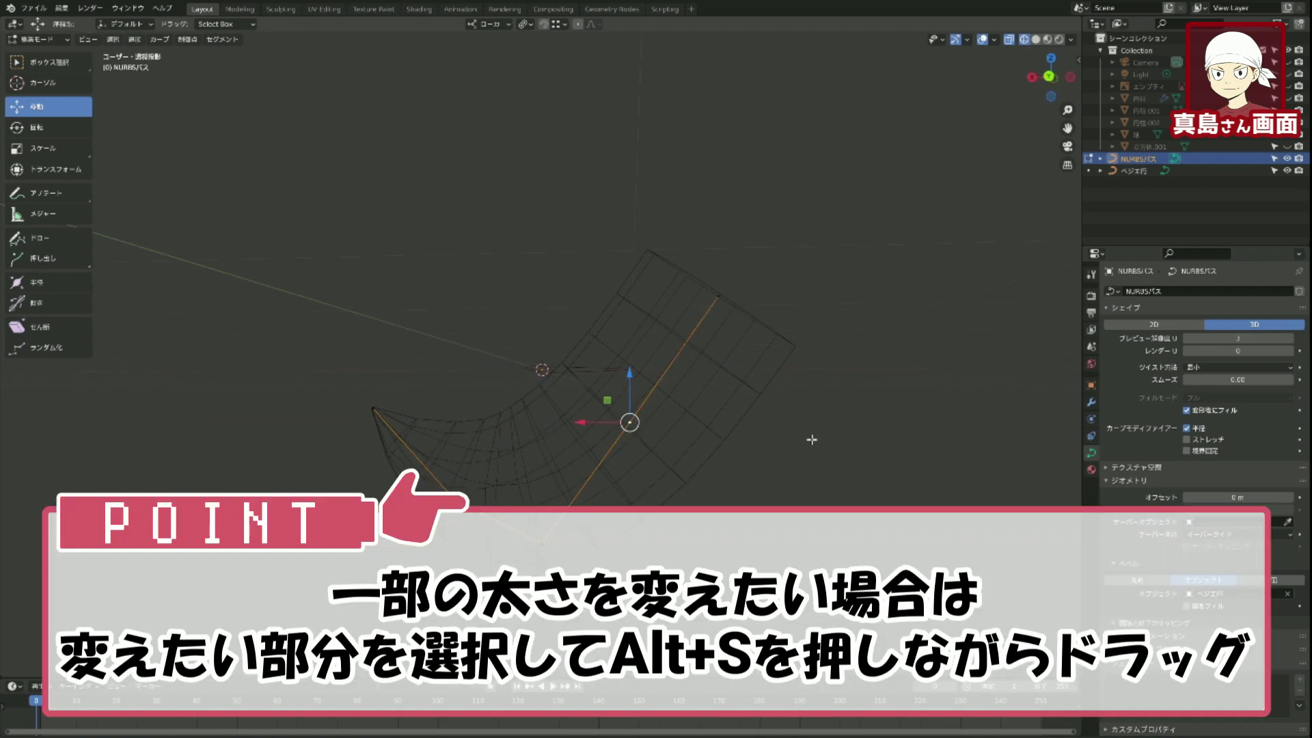
key("alt+s")
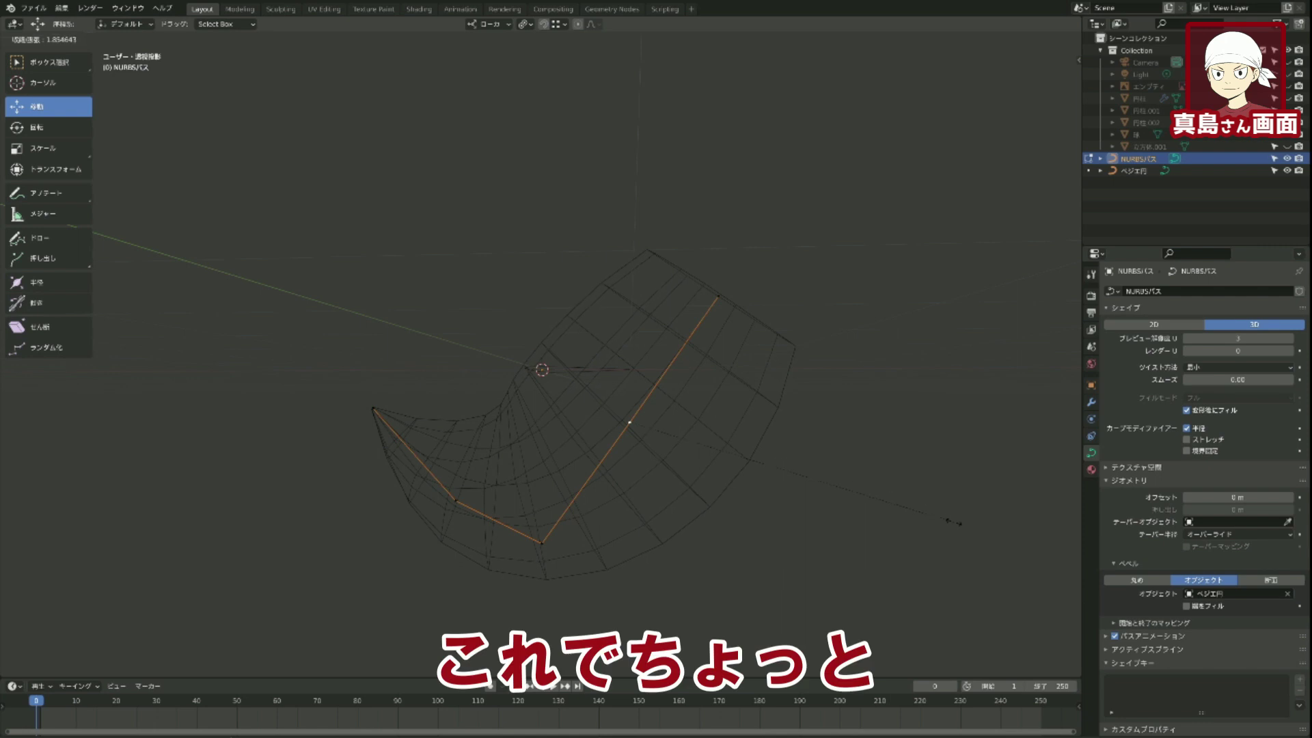
left_click(854, 457)
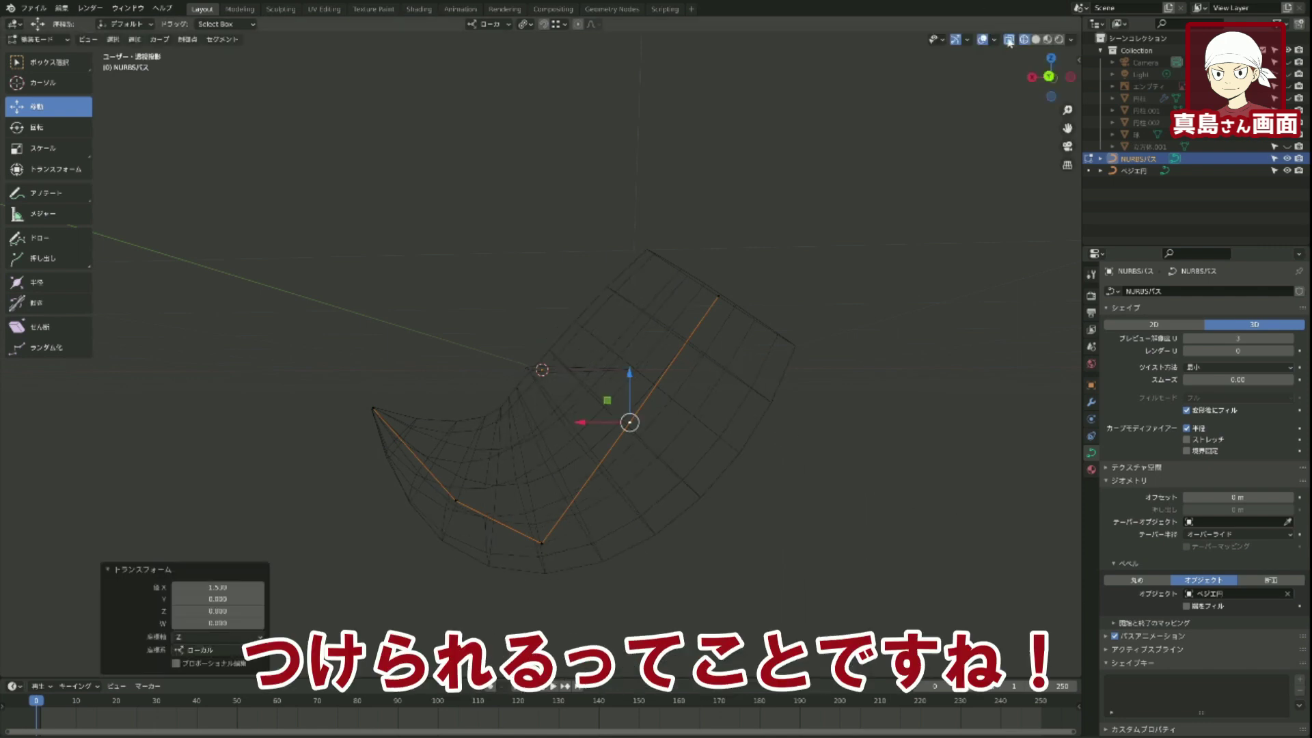
left_click(1034, 41)
mouse_move(655, 287)
middle_mouse_down()
mouse_move(606, 301)
mouse_move(558, 394)
mouse_move(738, 412)
mouse_move(778, 371)
middle_mouse_up()
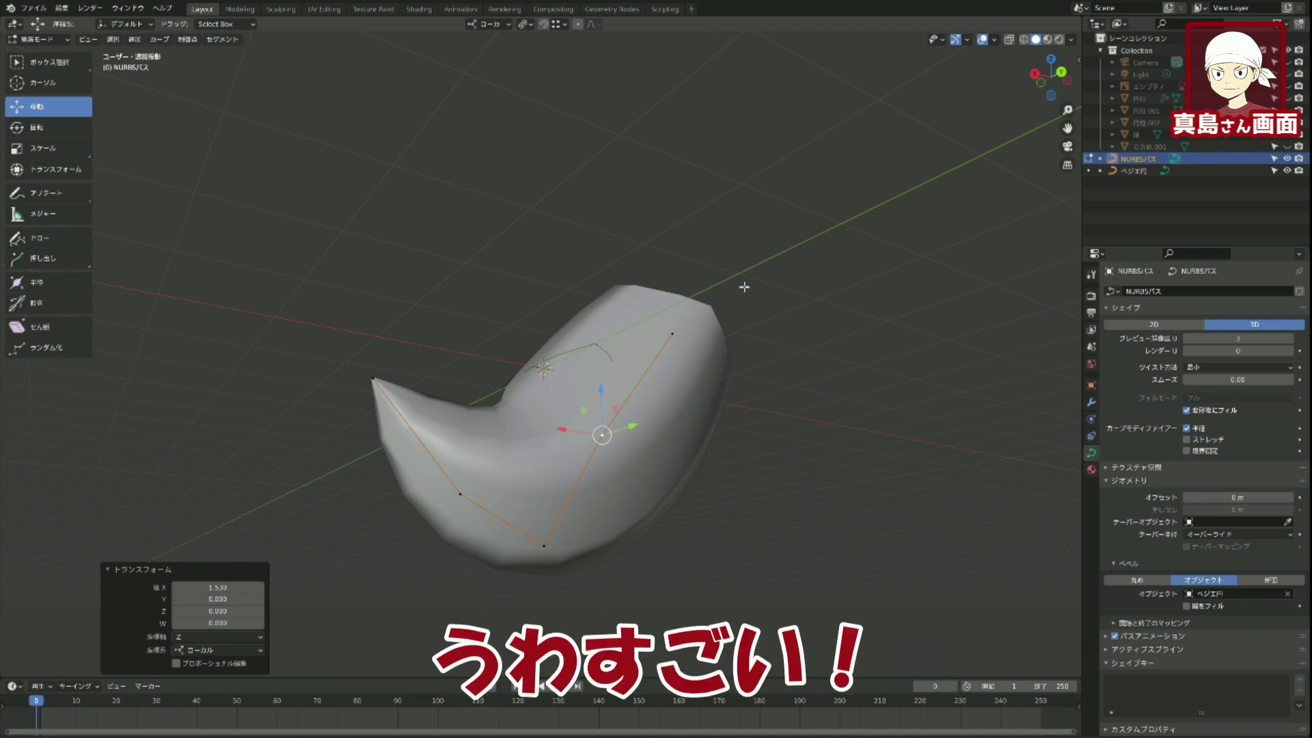
mouse_move(909, 373)
middle_mouse_down()
mouse_move(741, 518)
mouse_move(647, 515)
mouse_move(644, 472)
mouse_move(794, 396)
mouse_move(826, 331)
mouse_move(860, 530)
mouse_move(827, 548)
mouse_move(908, 601)
mouse_move(855, 504)
mouse_move(612, 440)
mouse_move(656, 469)
mouse_move(790, 460)
mouse_move(843, 522)
mouse_move(711, 519)
mouse_move(706, 437)
mouse_move(699, 495)
middle_mouse_up()
scroll(786, 441, "up", 3)
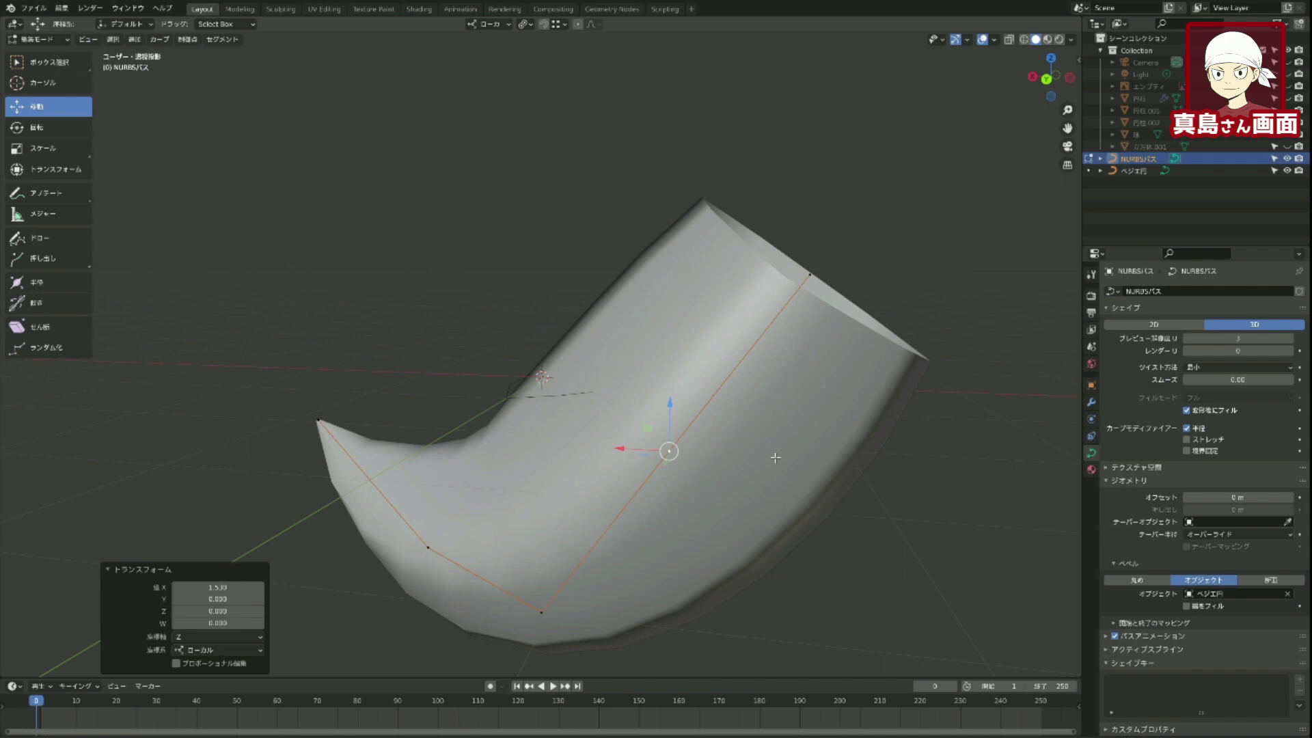
mouse_move(913, 485)
middle_mouse_down()
mouse_move(843, 424)
mouse_move(775, 406)
mouse_move(712, 419)
mouse_move(821, 501)
mouse_move(931, 445)
middle_mouse_up()
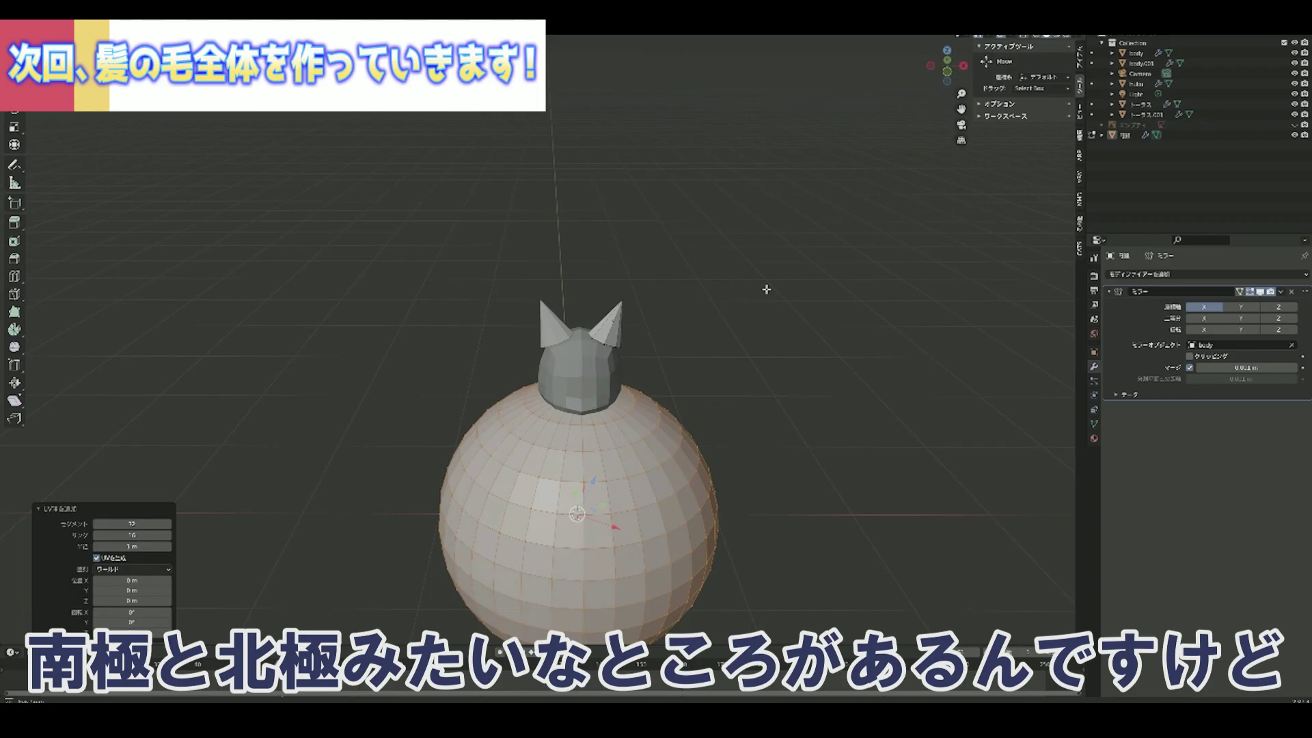
middle_click_drag(766, 289, 772, 332)
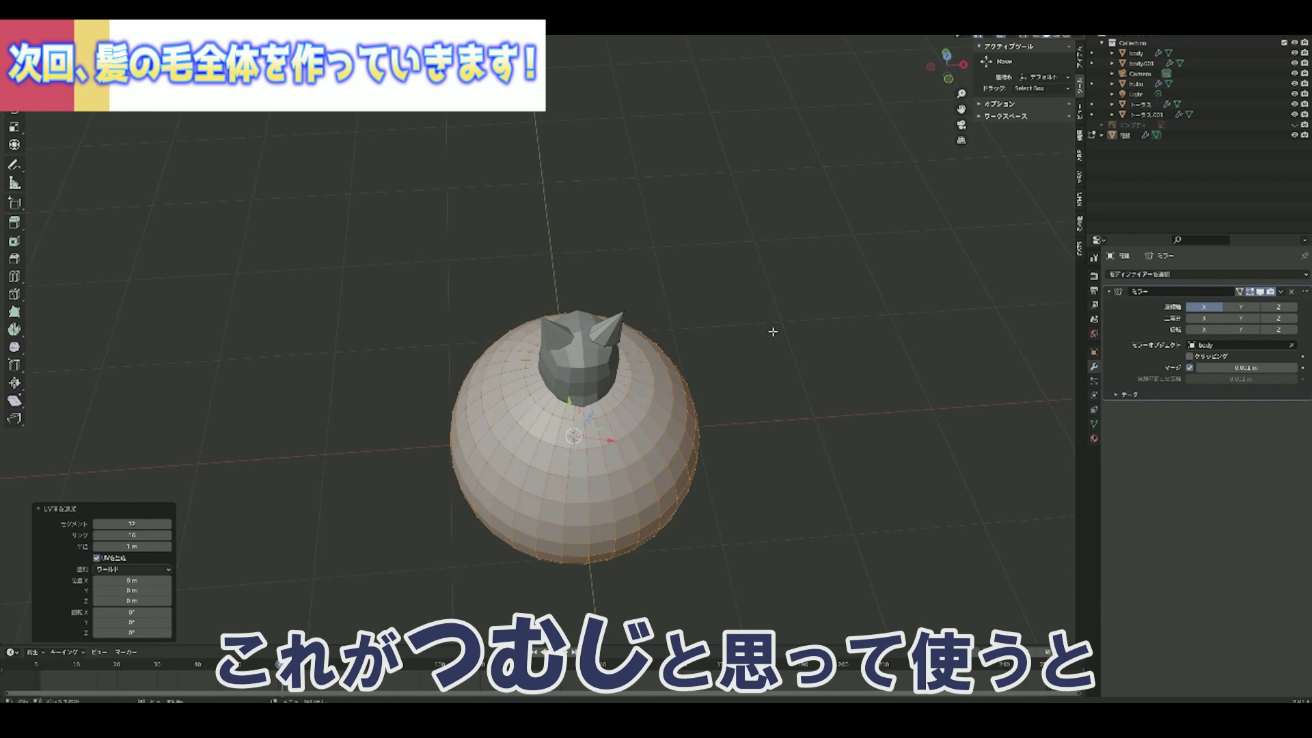
middle_click_drag(765, 382, 729, 394)
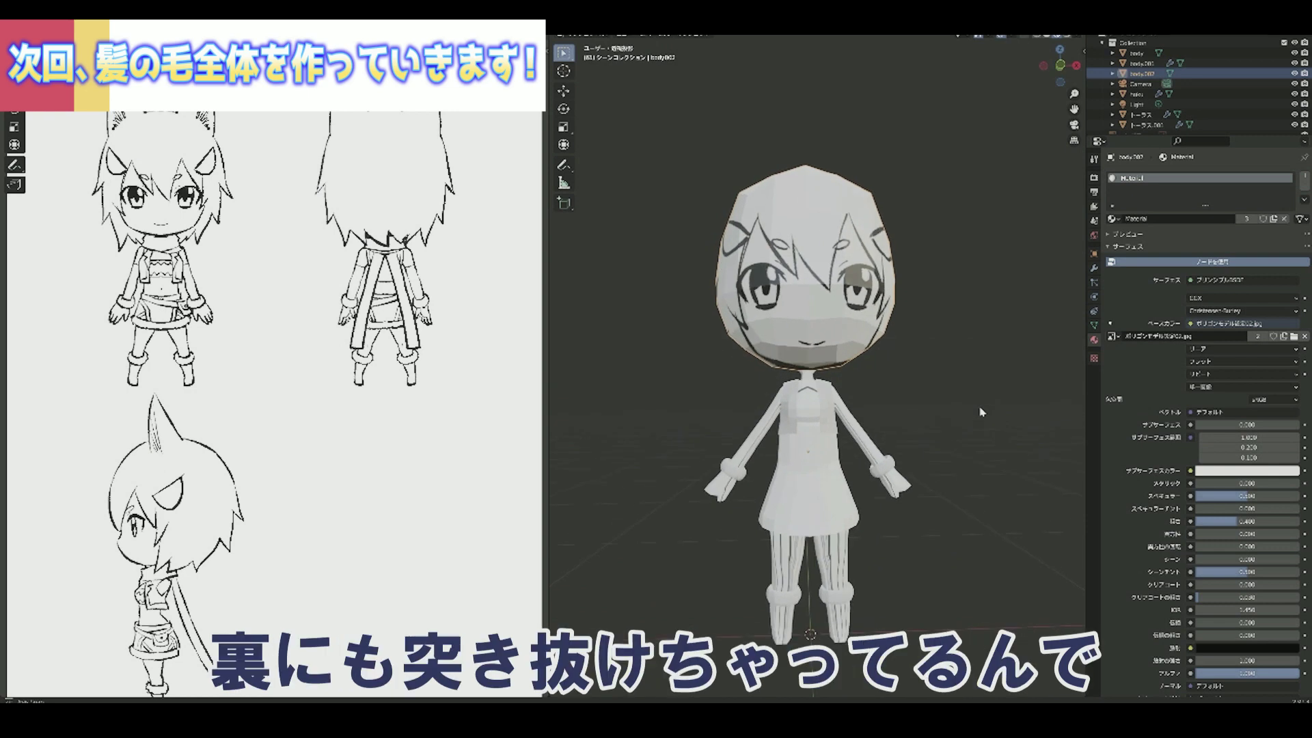
mouse_move(979, 405)
middle_mouse_down()
mouse_move(769, 415)
mouse_move(982, 418)
middle_mouse_up()
scroll(979, 413, "up", 2)
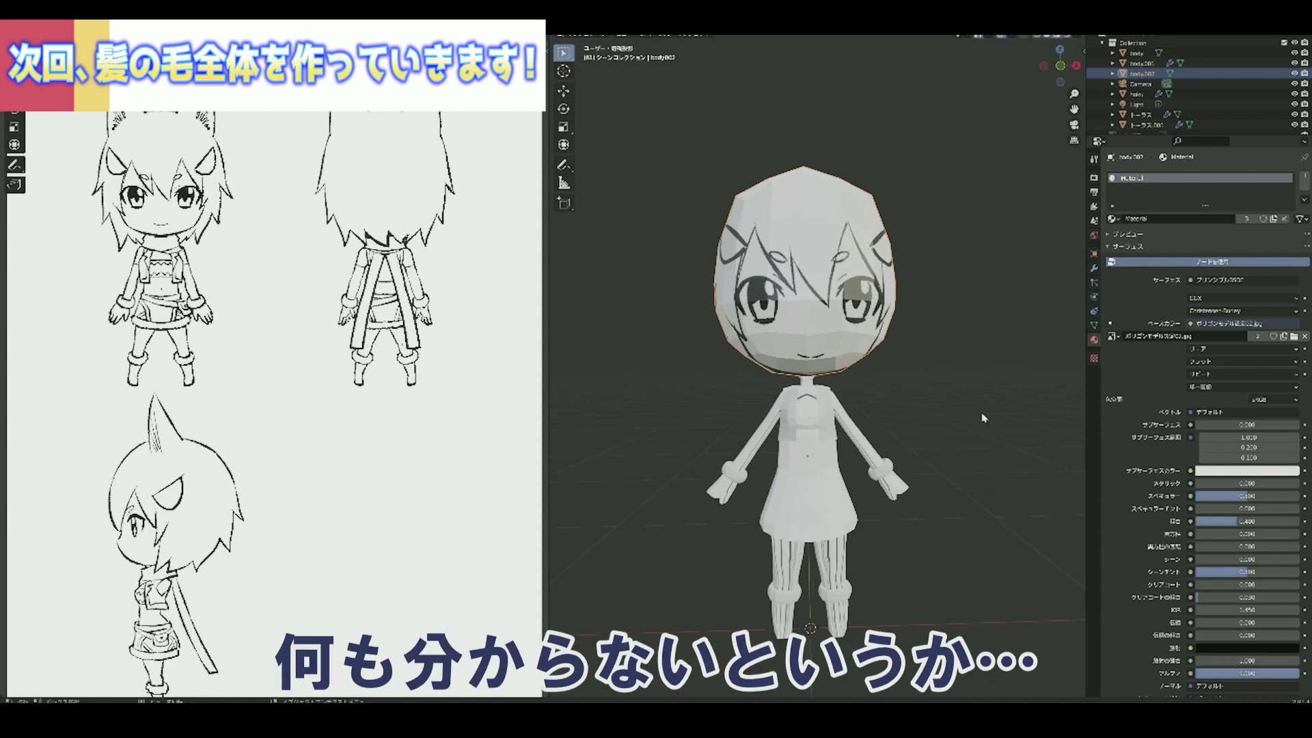